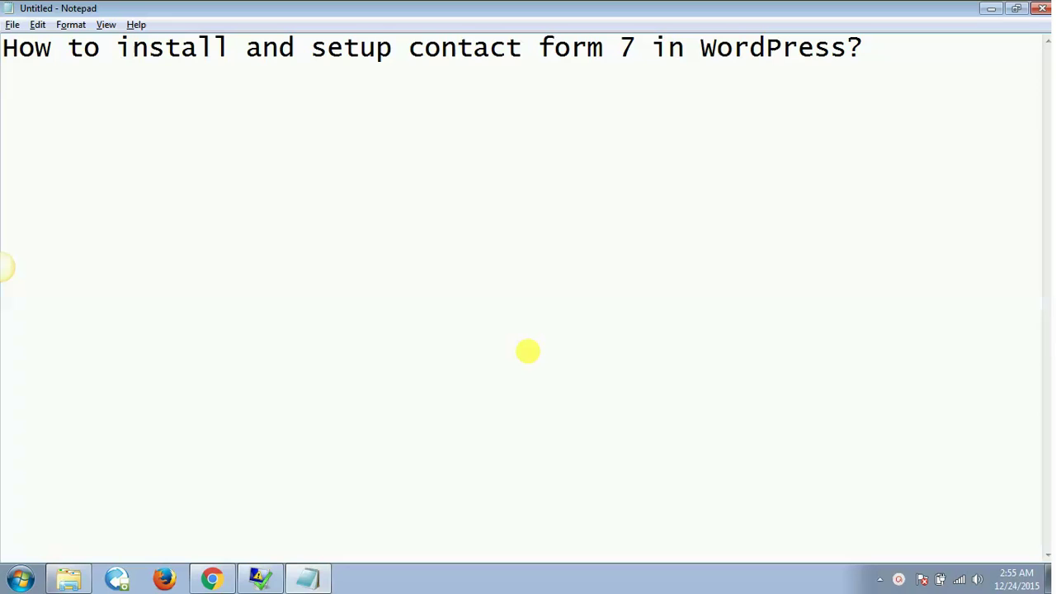
Switch to the WordPress dashboard in Chrome and open the page for adding new plugins
key("alt+Tab")
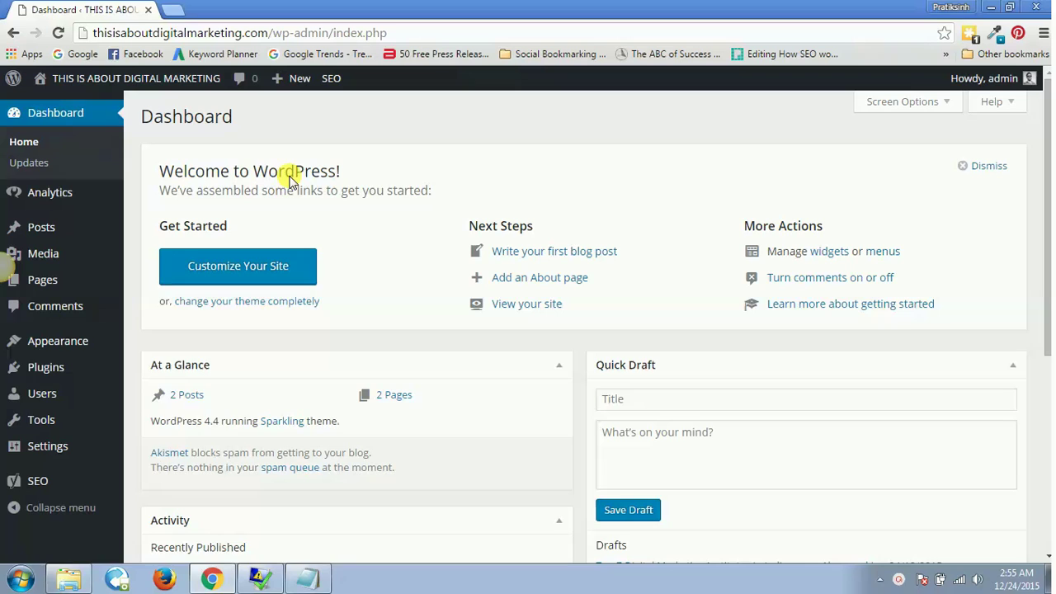
mouse_move(82, 372)
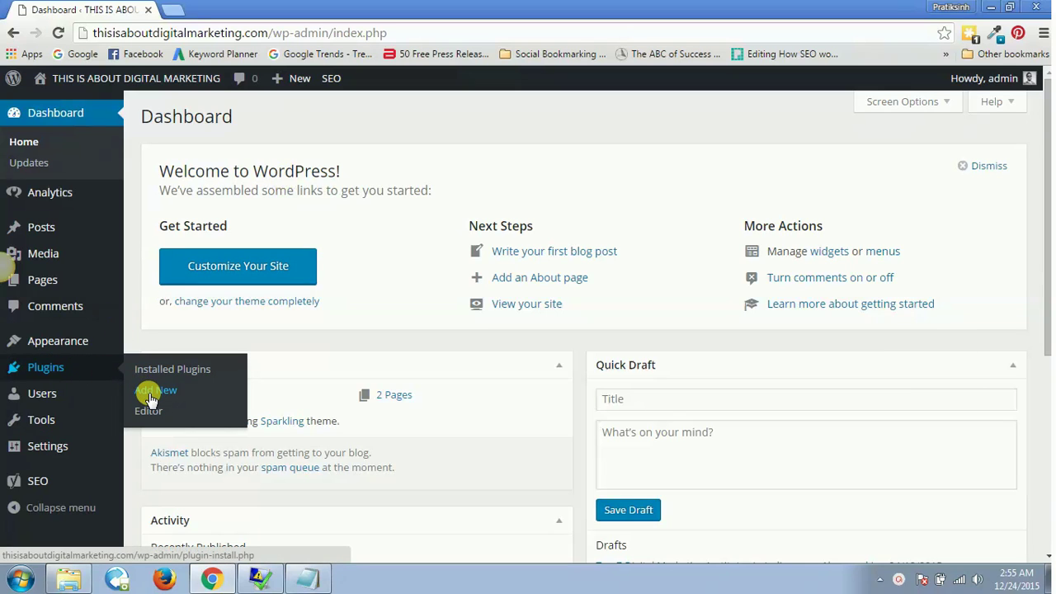
left_click(156, 393)
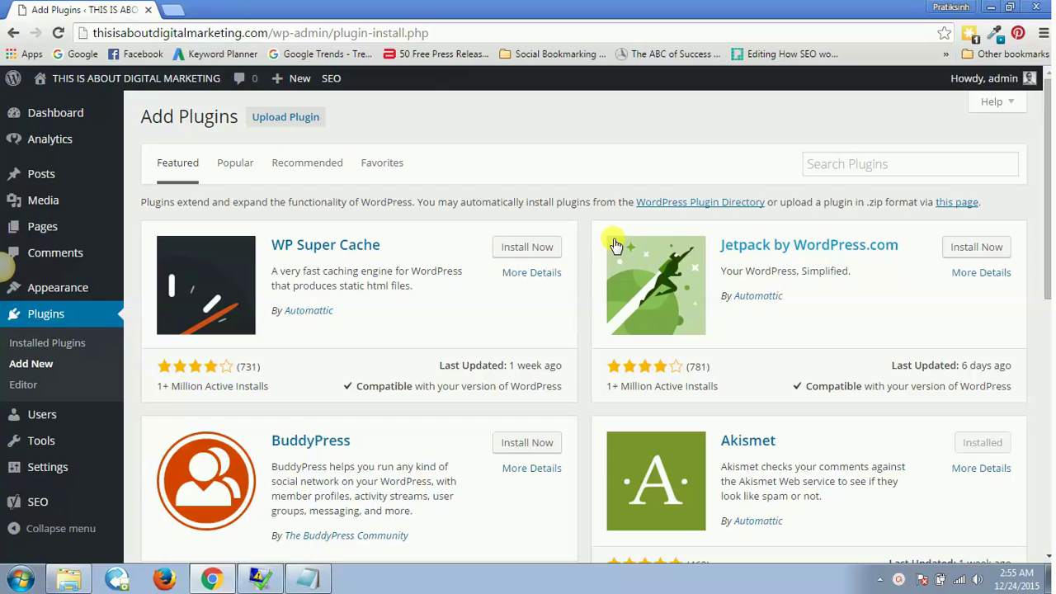
Search the plugins for "contact form 7", then install and activate the Contact Form 7 plugin
left_click(845, 161)
type("contact form 7")
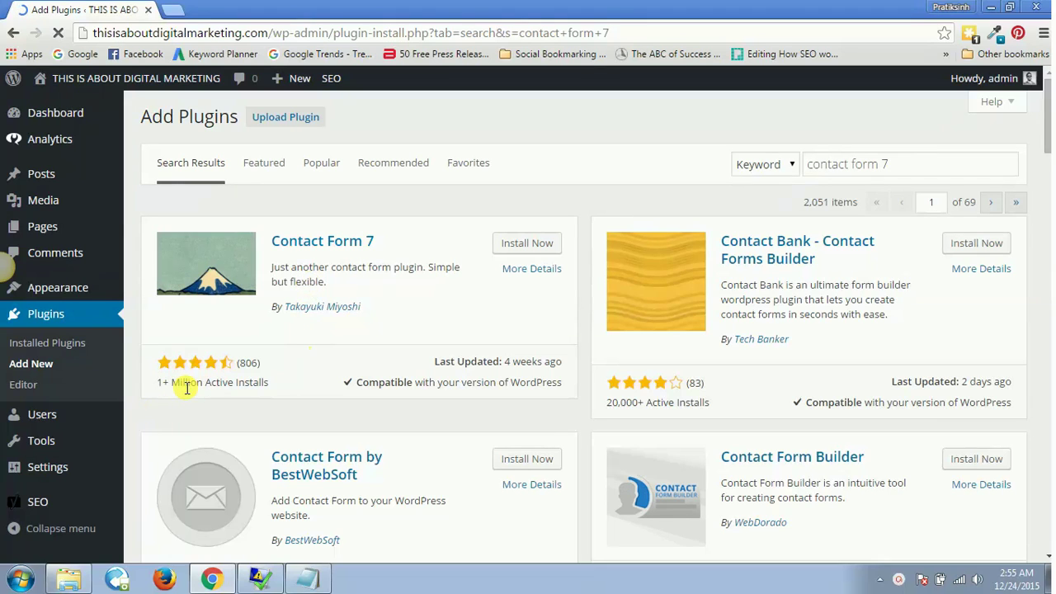
left_click(520, 242)
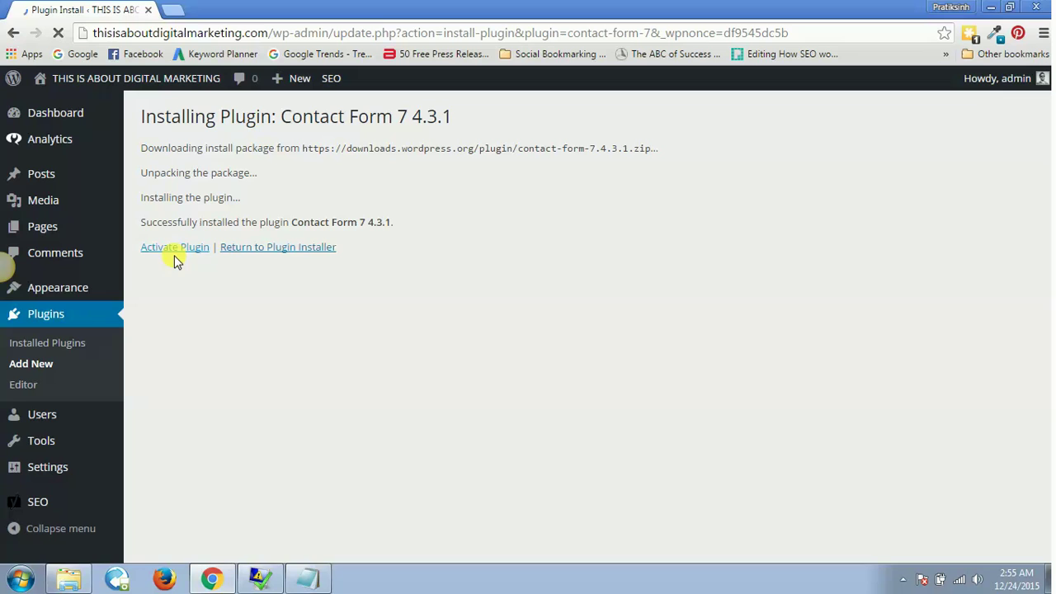
left_click(174, 249)
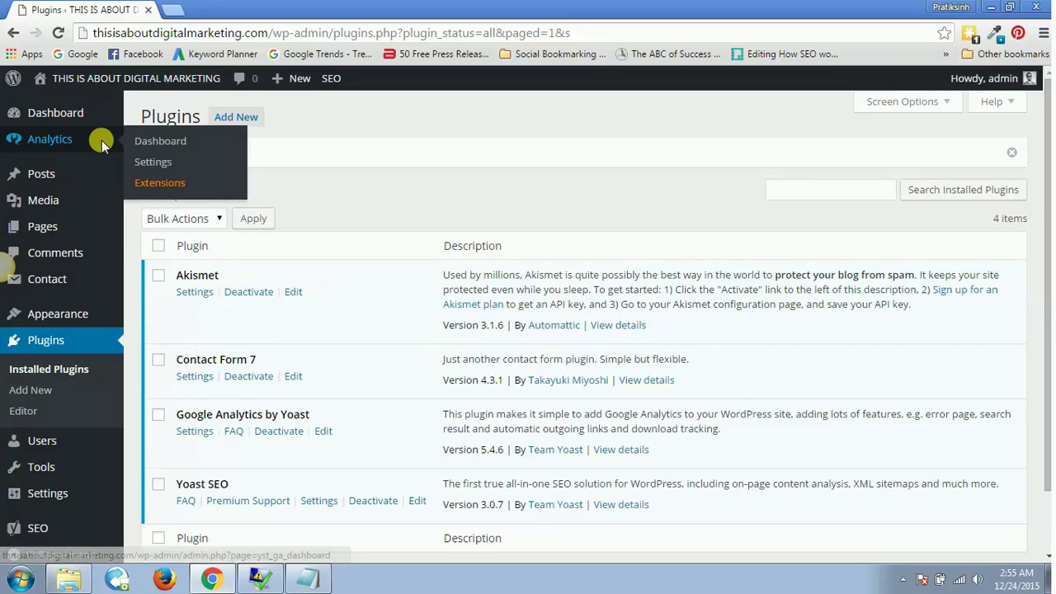
Open the list of contact forms and look at the entry for Contact form 1
mouse_move(48, 281)
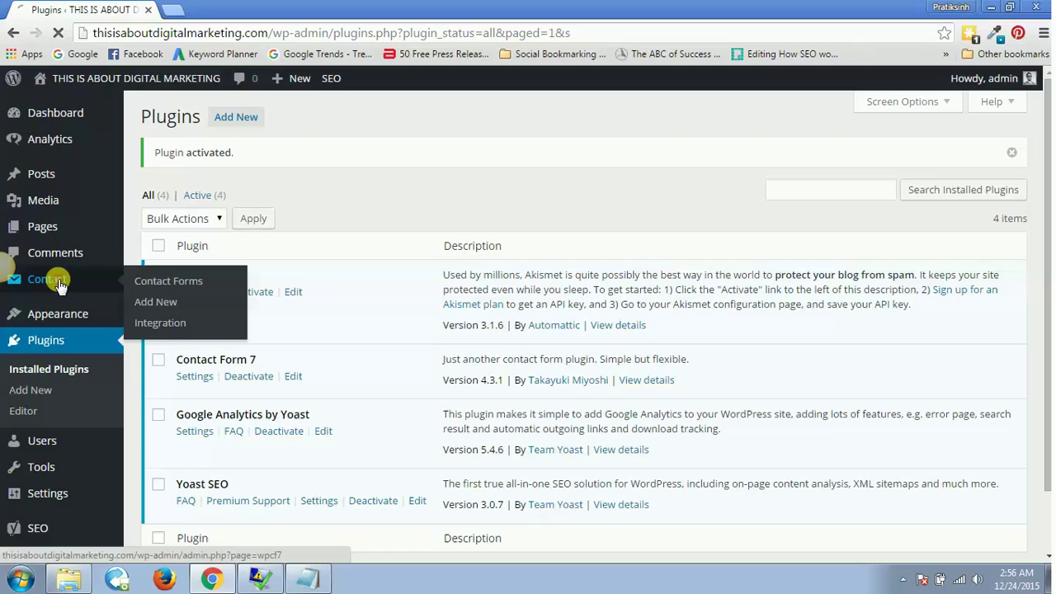
left_click(58, 283)
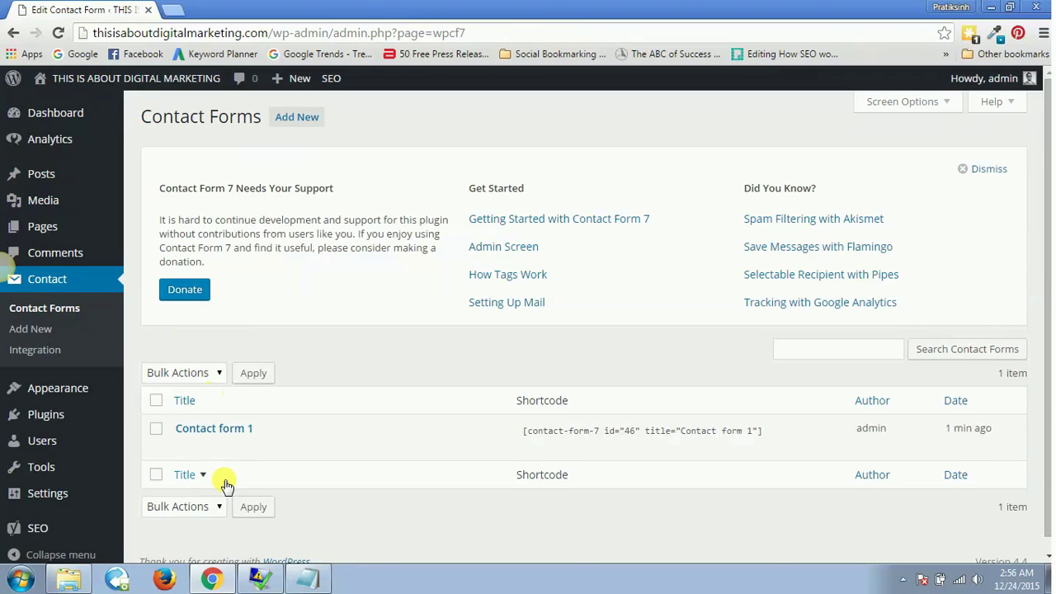
mouse_move(365, 453)
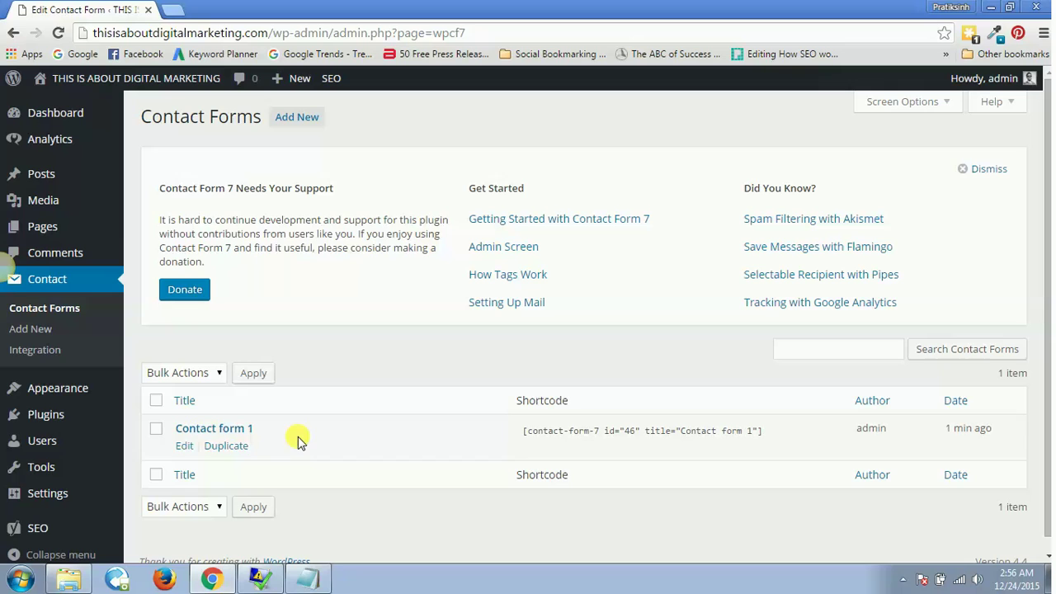
Open the site's existing Contact page for editing
mouse_move(65, 231)
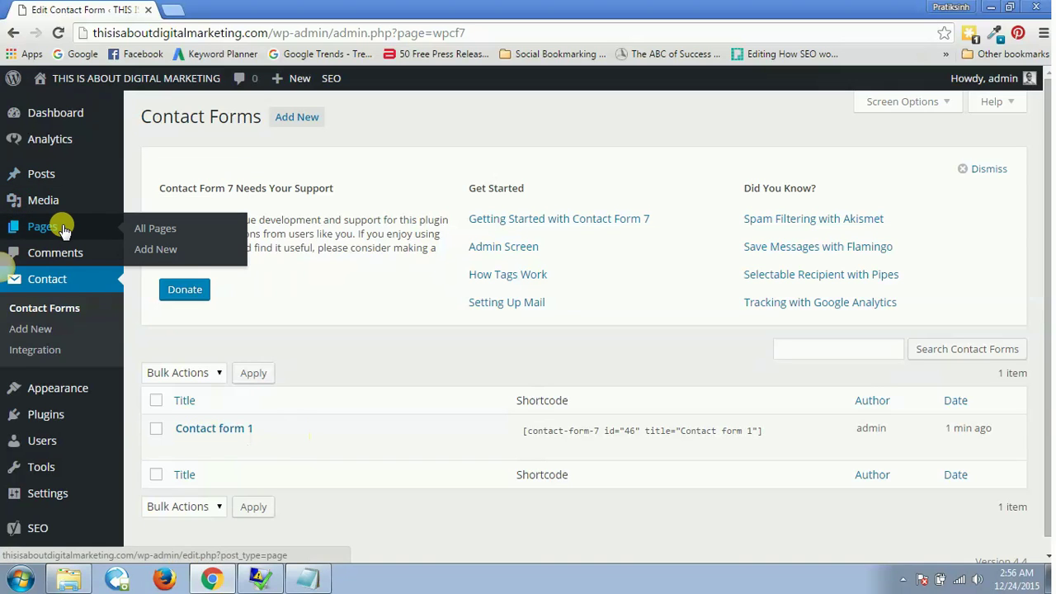
left_click(63, 228)
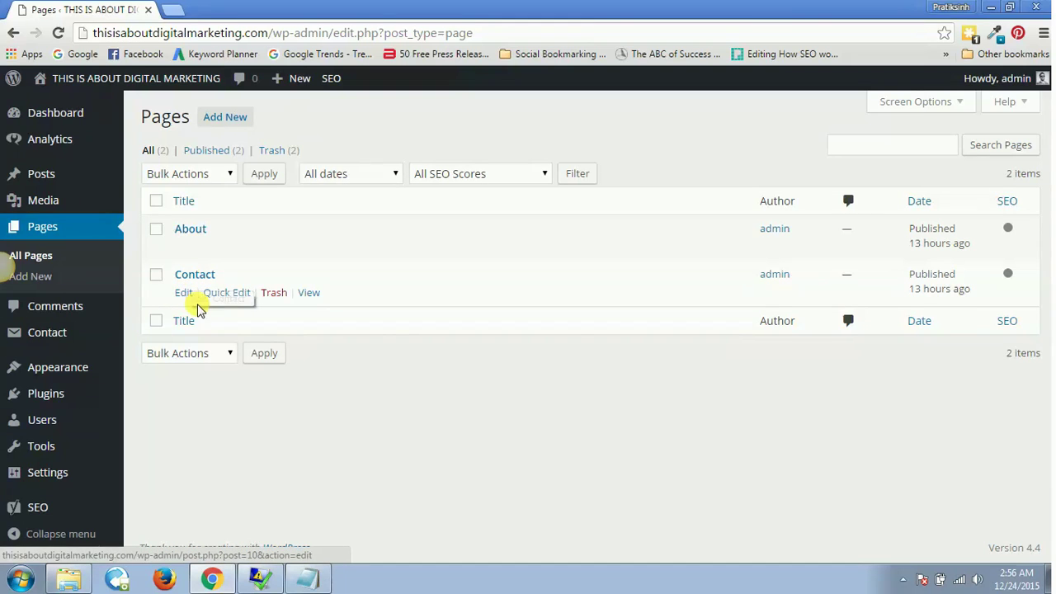
left_click(184, 292)
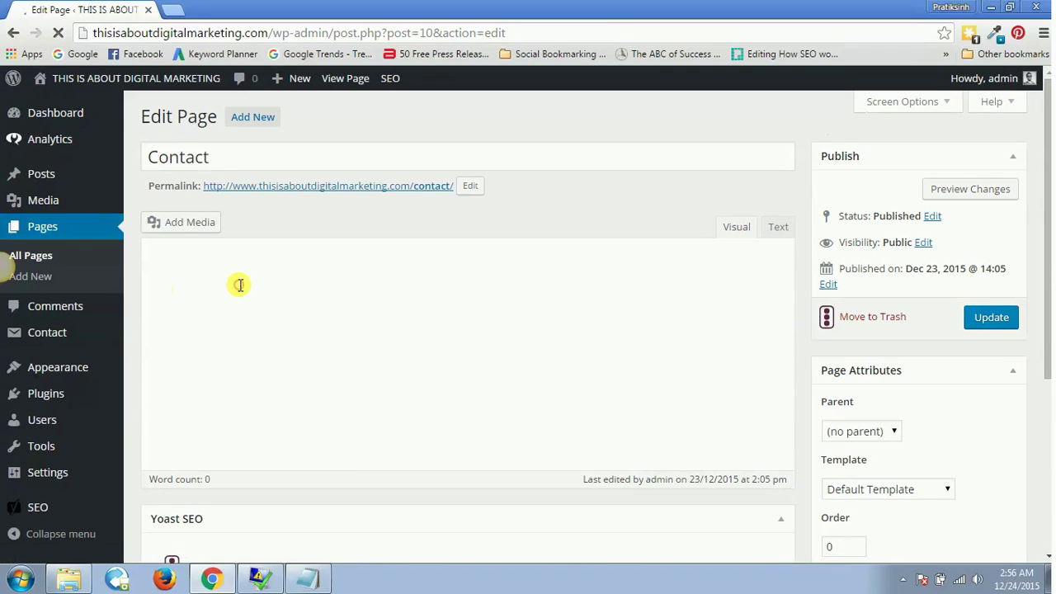
Open the contact forms list in a separate browser tab and copy the shortcode of Contact form 1
middle_click(55, 334)
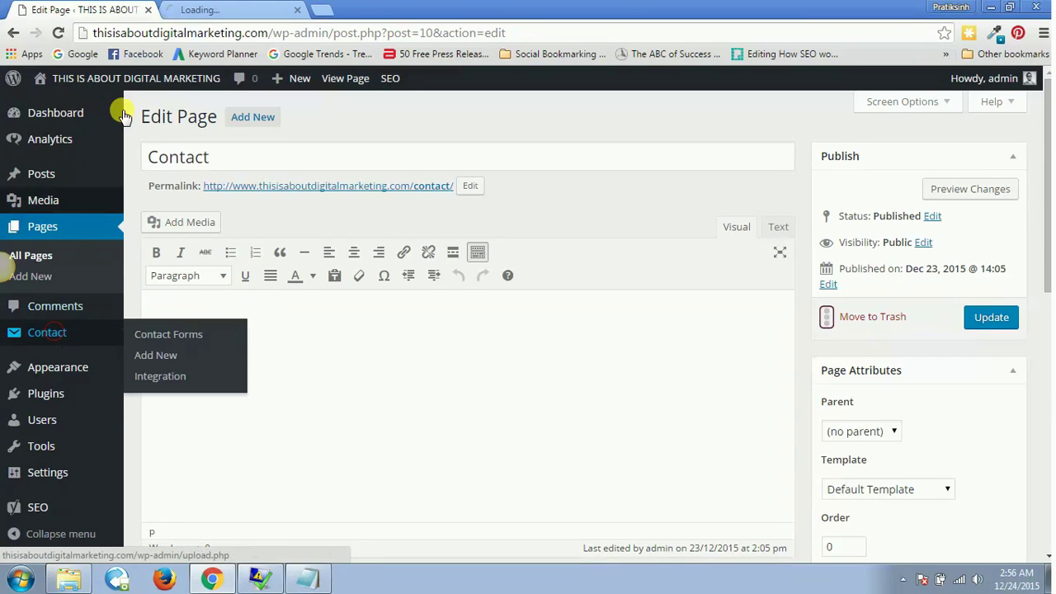
left_click(175, 9)
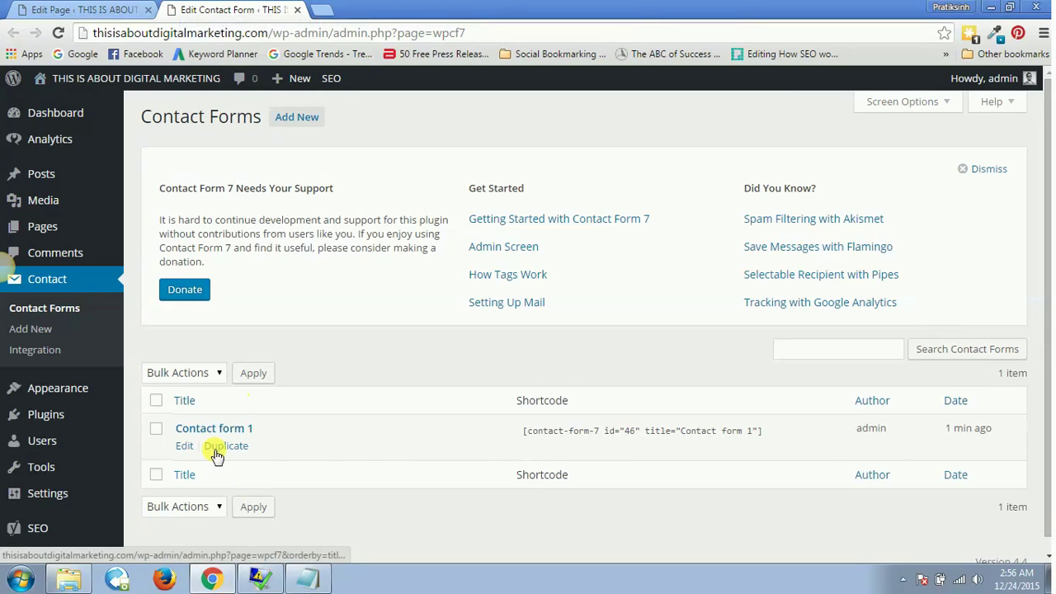
left_click_drag(523, 430, 559, 430)
key("ctrl+c")
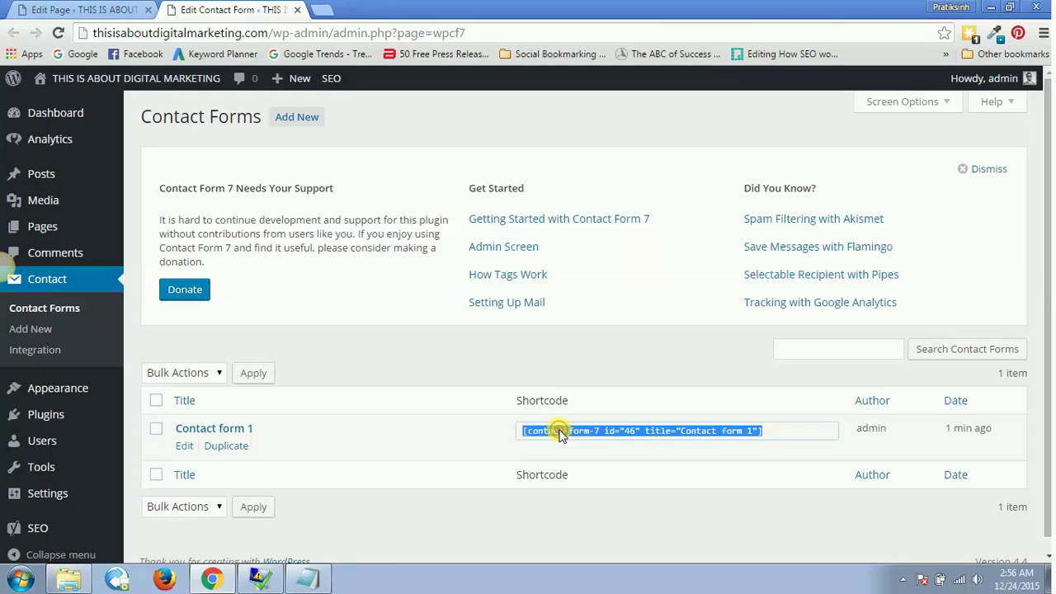
Paste the shortcode [contact-form-7 id="46" title="Contact form 1"] into the Contact page's content and update the page
left_click(77, 9)
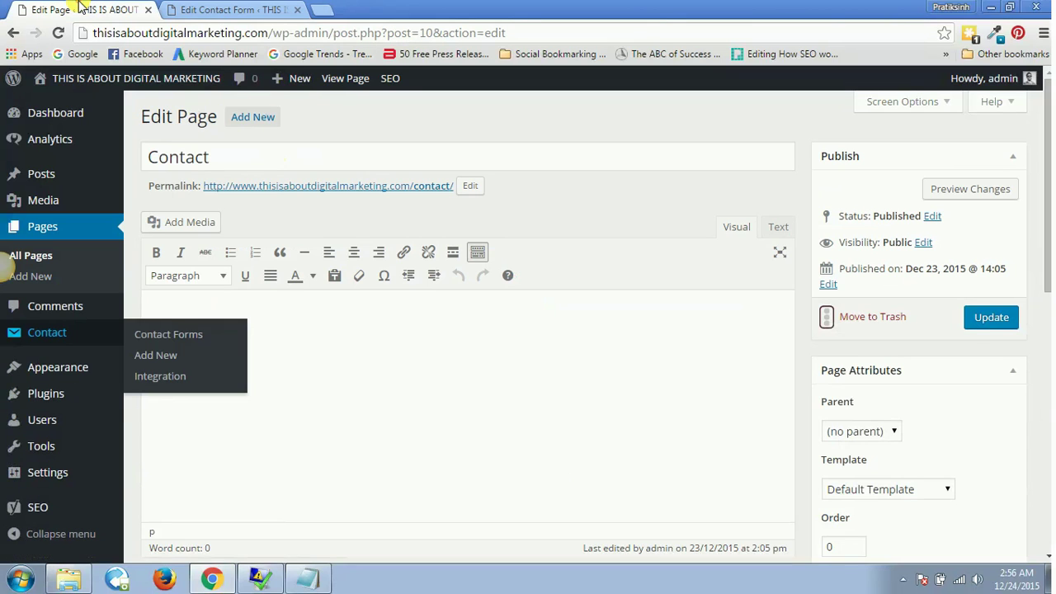
left_click(314, 354)
key("ctrl+v")
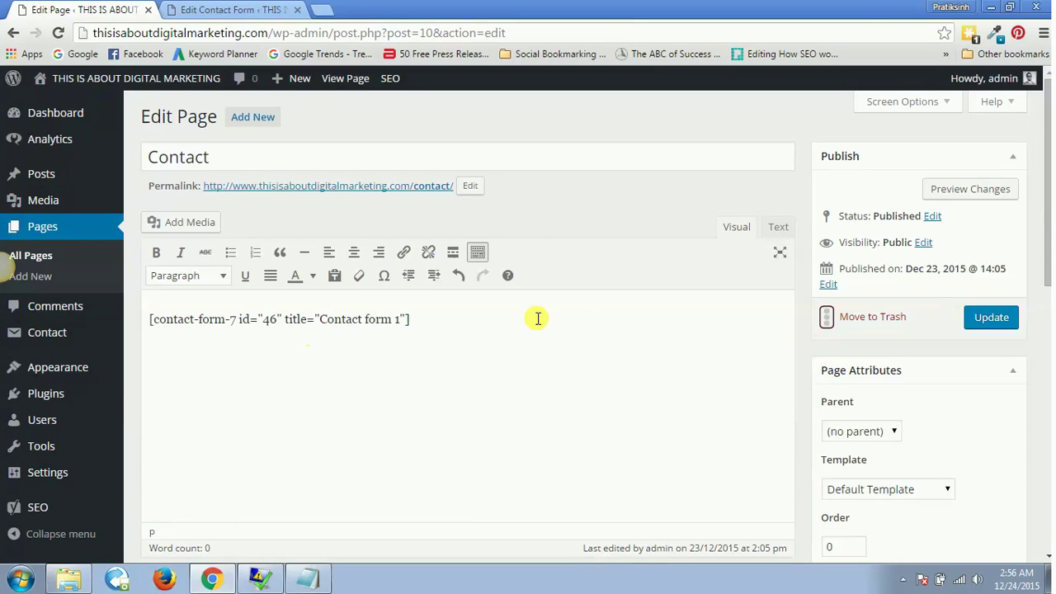
left_click(980, 322)
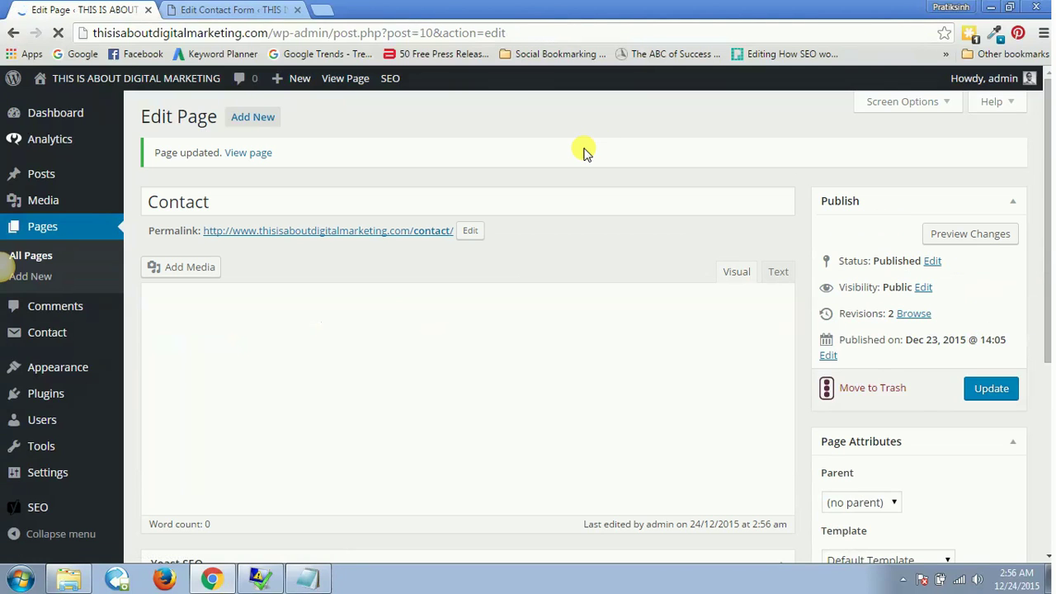
View the published Contact page in a separate browser tab and examine the form down to its submit button
mouse_move(308, 96)
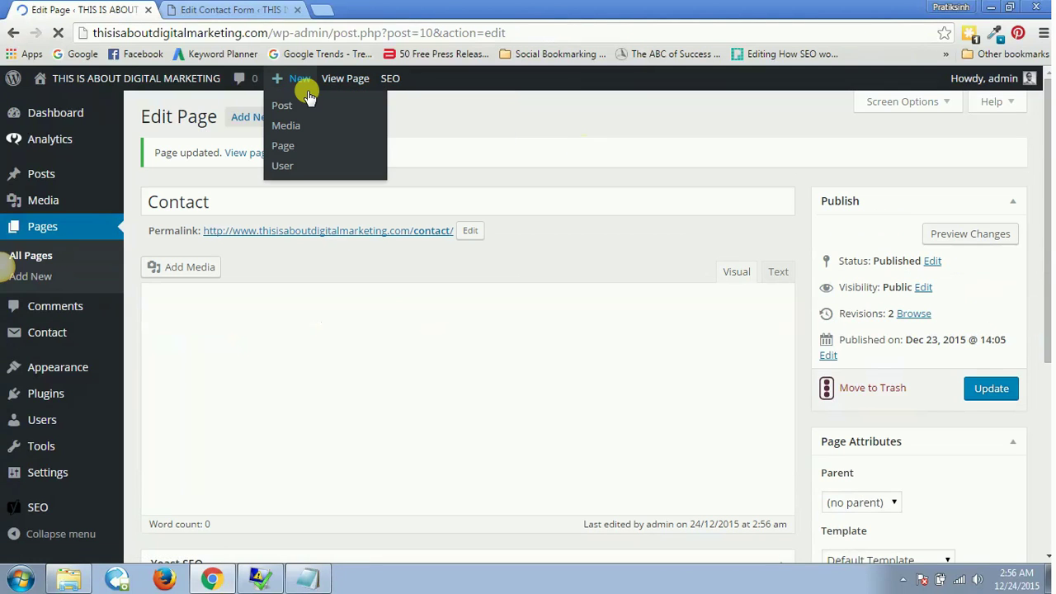
left_click(241, 158)
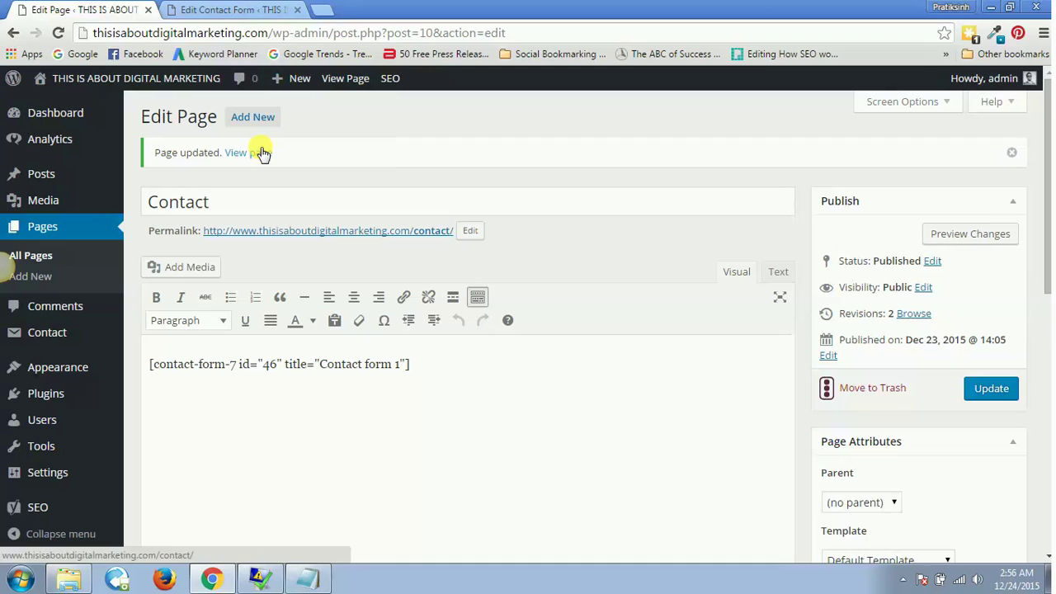
middle_click(249, 160)
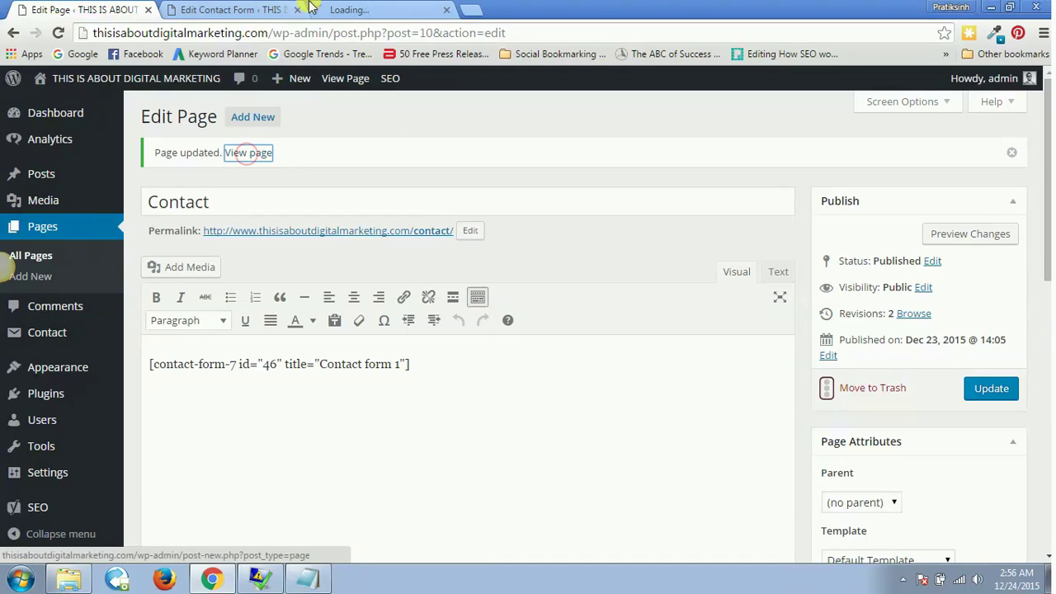
left_click(363, 9)
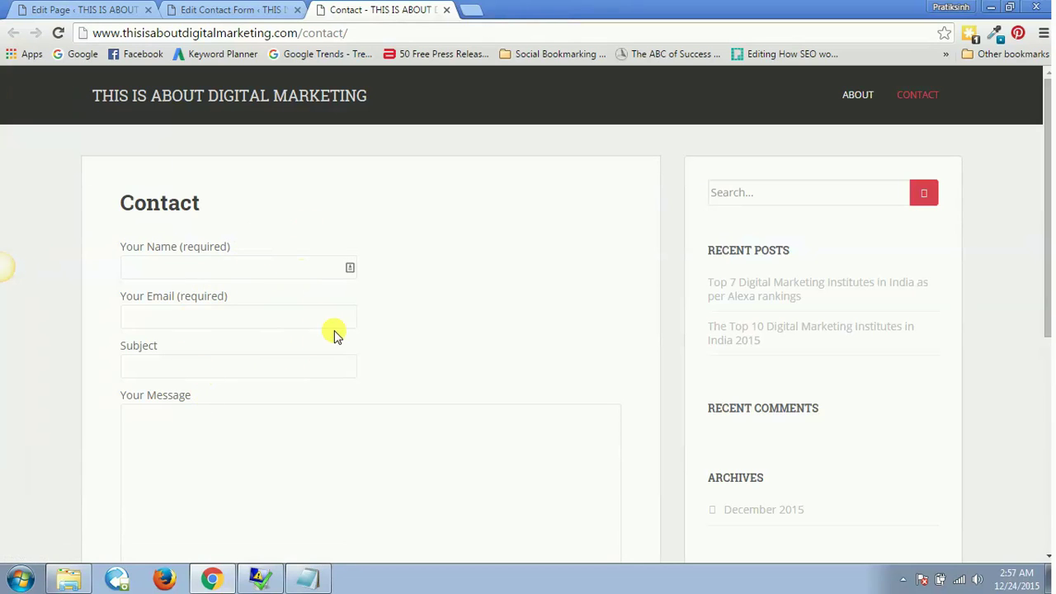
scroll(564, 194, "down", 3)
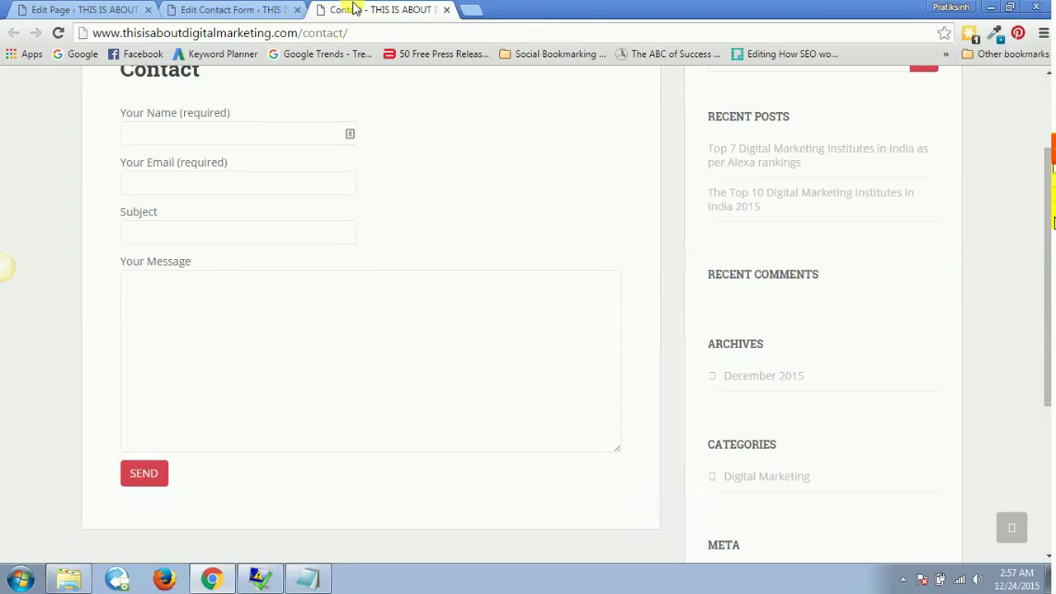
Return to the contact forms list, open Contact form 1 for editing and review its form template
left_click(120, 6)
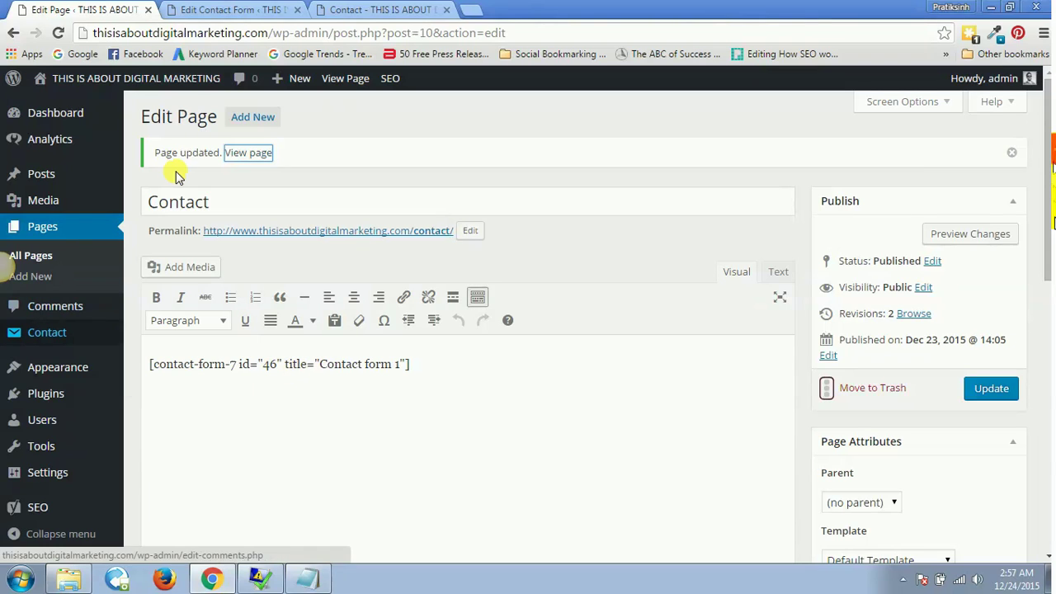
left_click(215, 6)
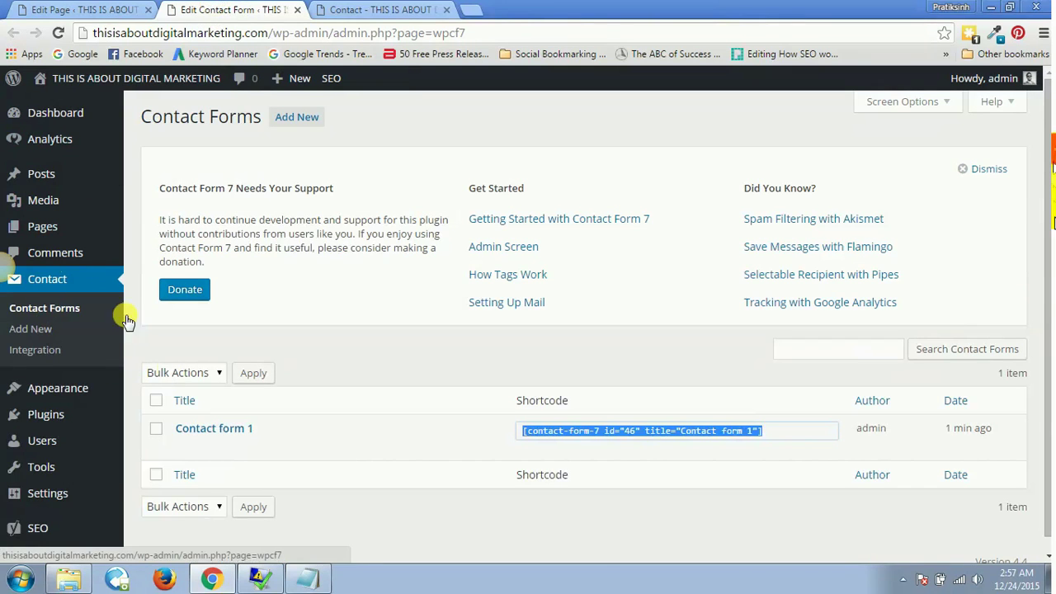
left_click(183, 450)
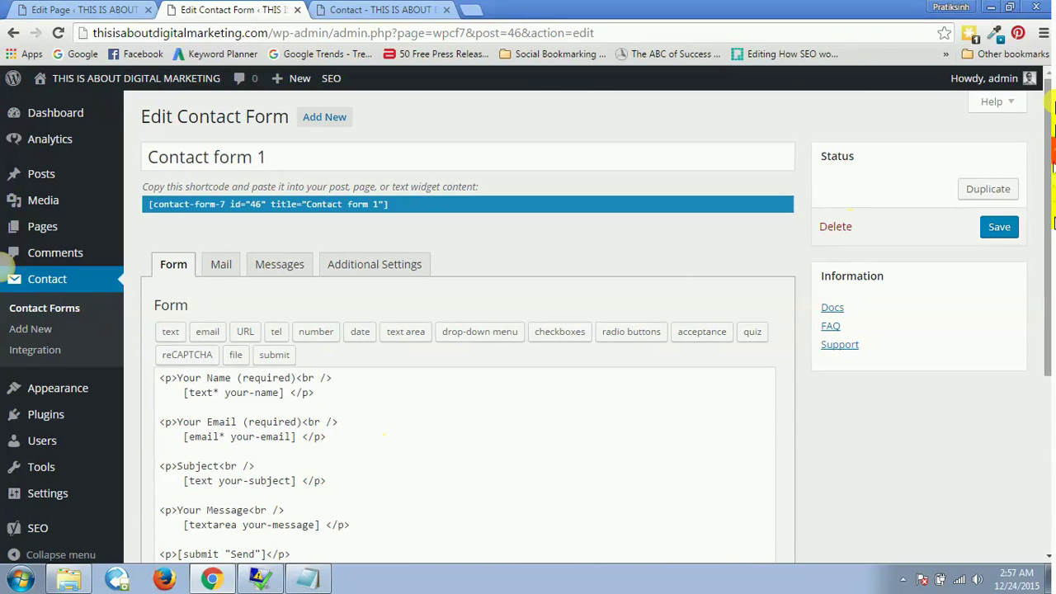
scroll(792, 268, "down", 1)
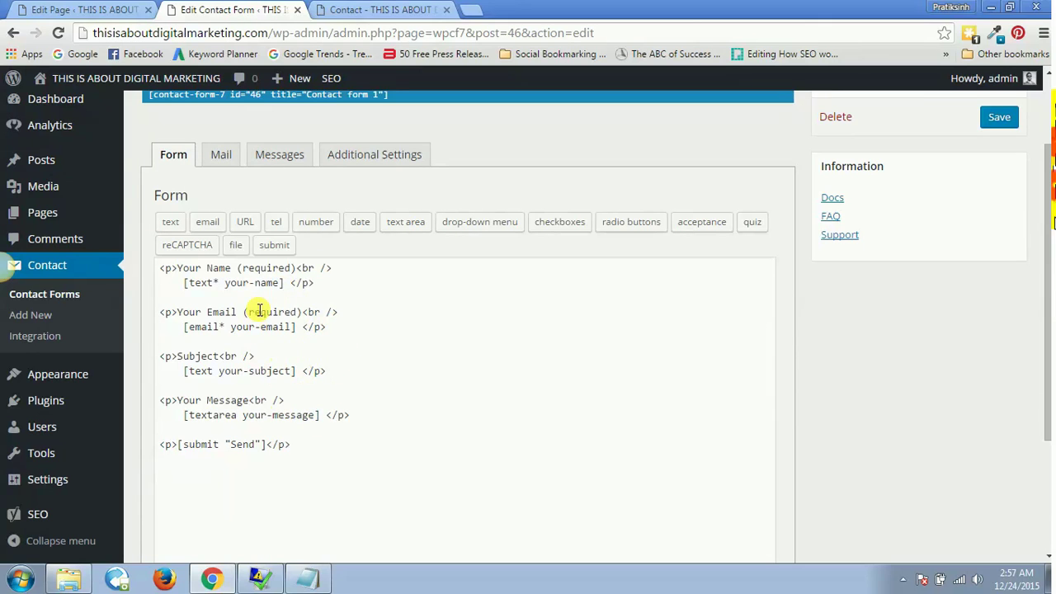
Review the mail settings of Contact form 1, including the recipient address and the message body
left_click(225, 156)
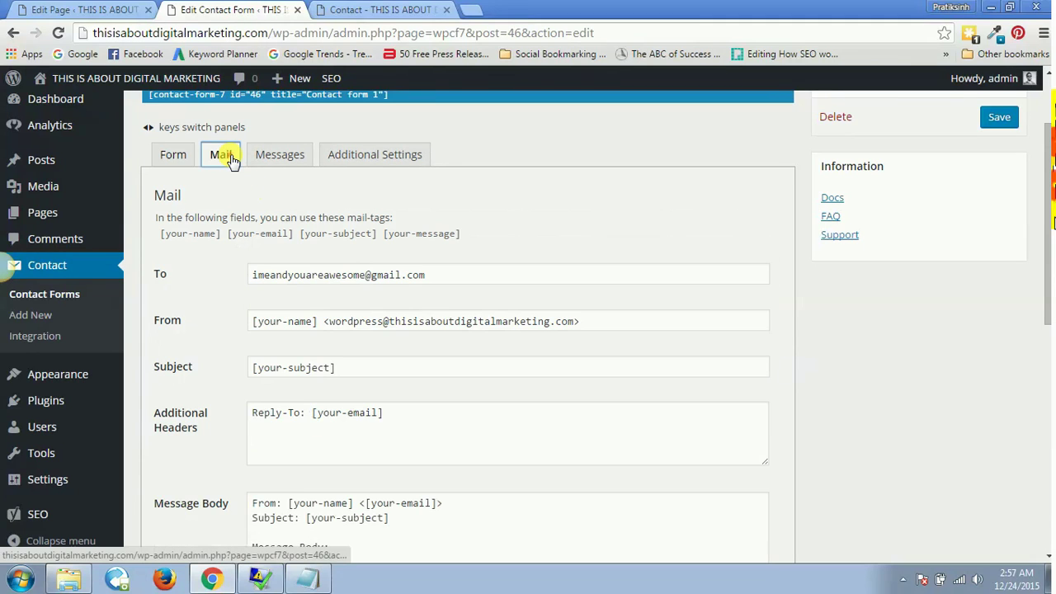
triple_click(302, 279)
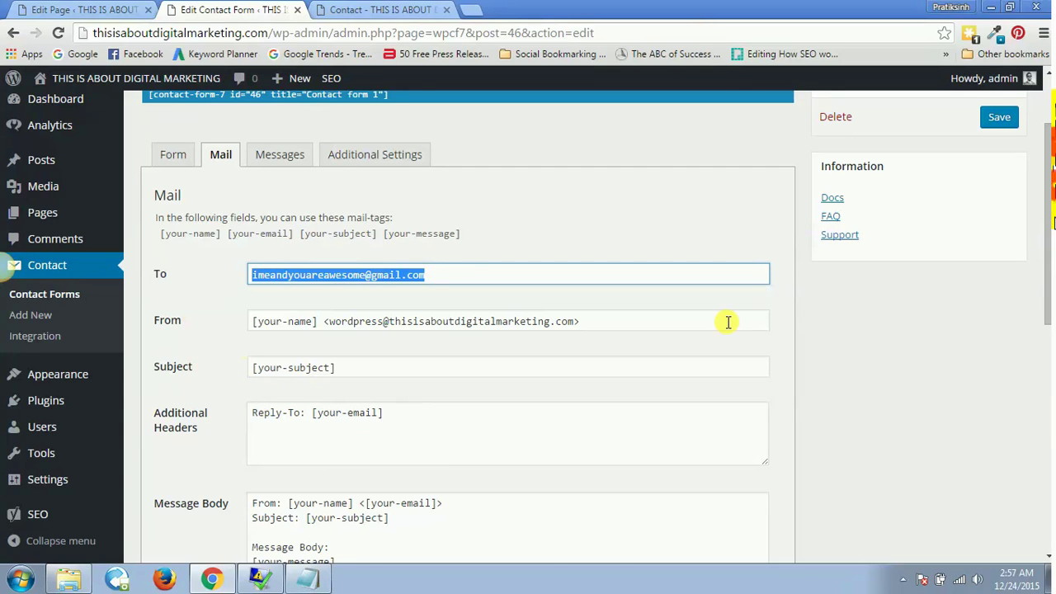
left_click_drag(1048, 198, 1049, 264)
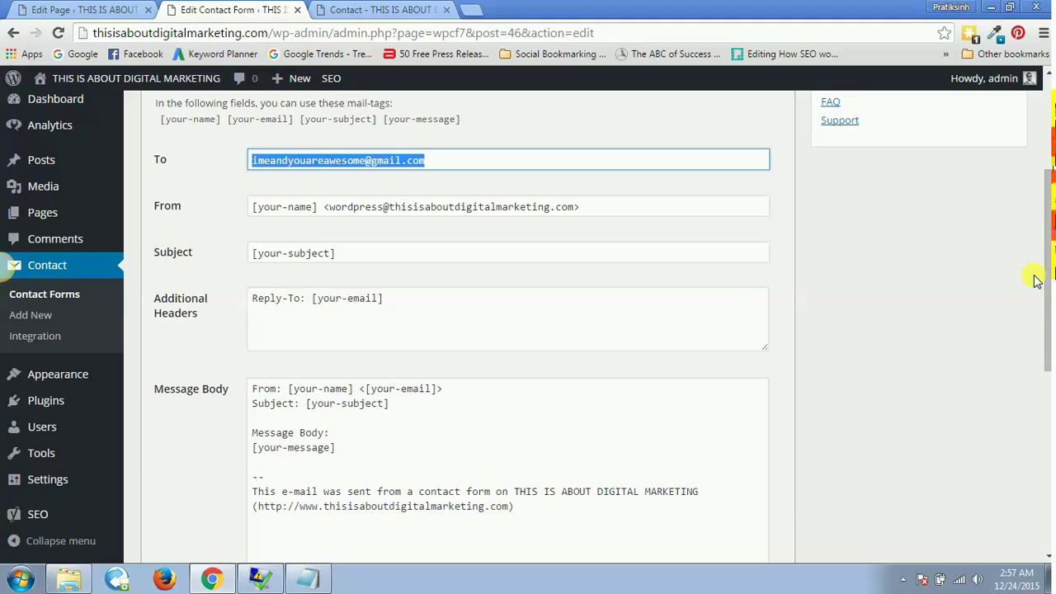
left_click_drag(1047, 281, 1050, 193)
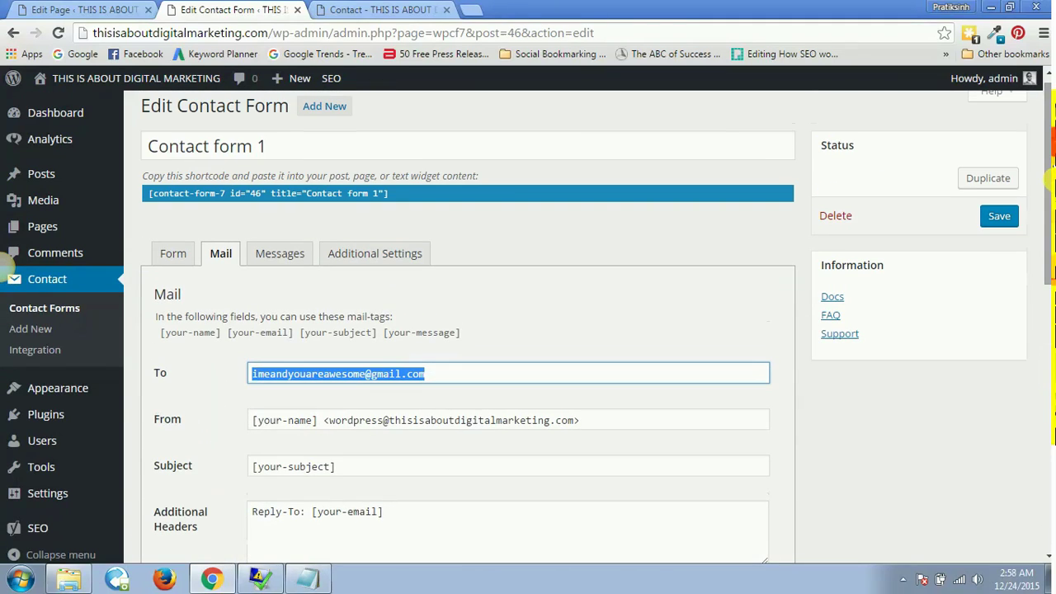
Review the response messages of Contact form 1, including the success message, and check its additional settings
left_click(257, 257)
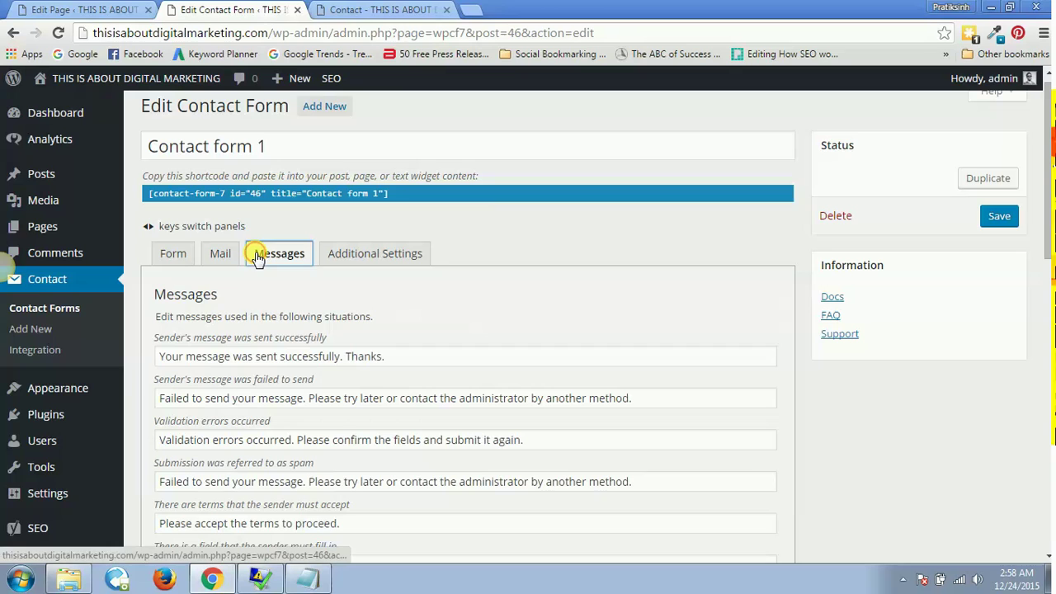
left_click(231, 356)
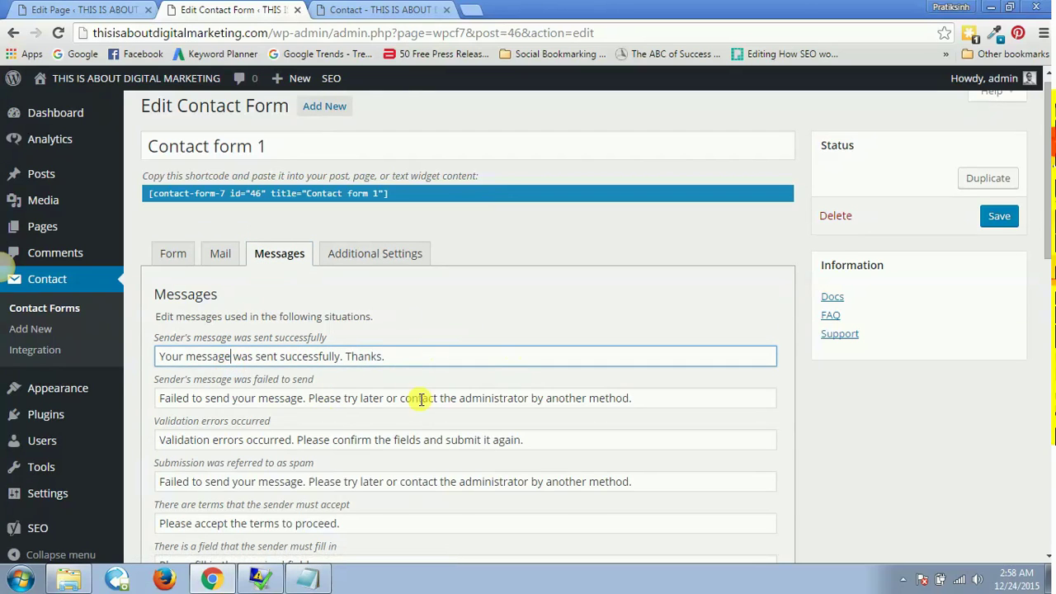
left_click(359, 263)
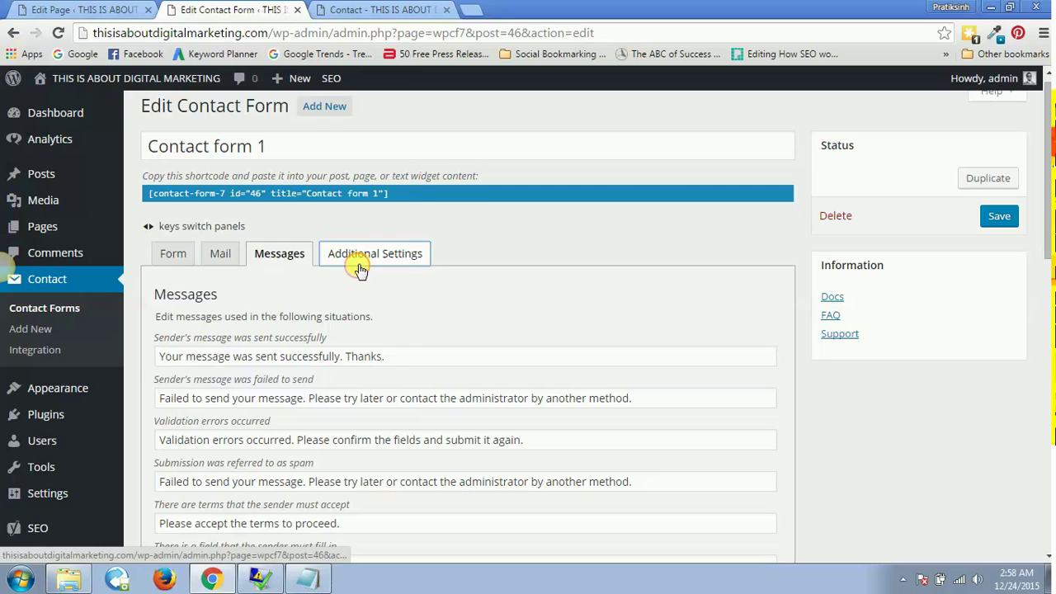
left_click(295, 265)
Return to the published Contact page and fill in the sender's name and e-mail address in the form
left_click(351, 11)
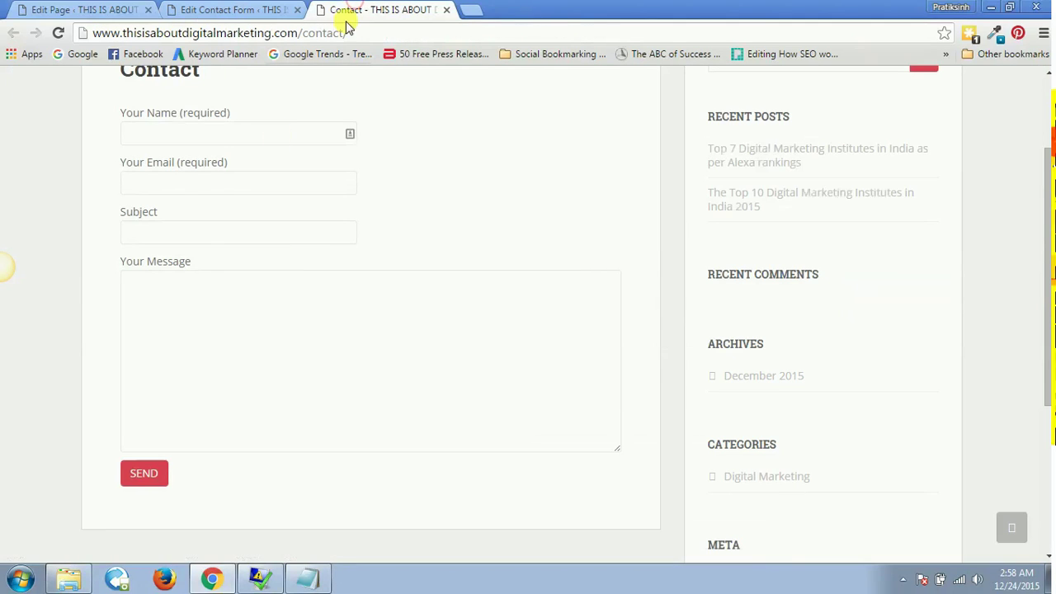
left_click(193, 142)
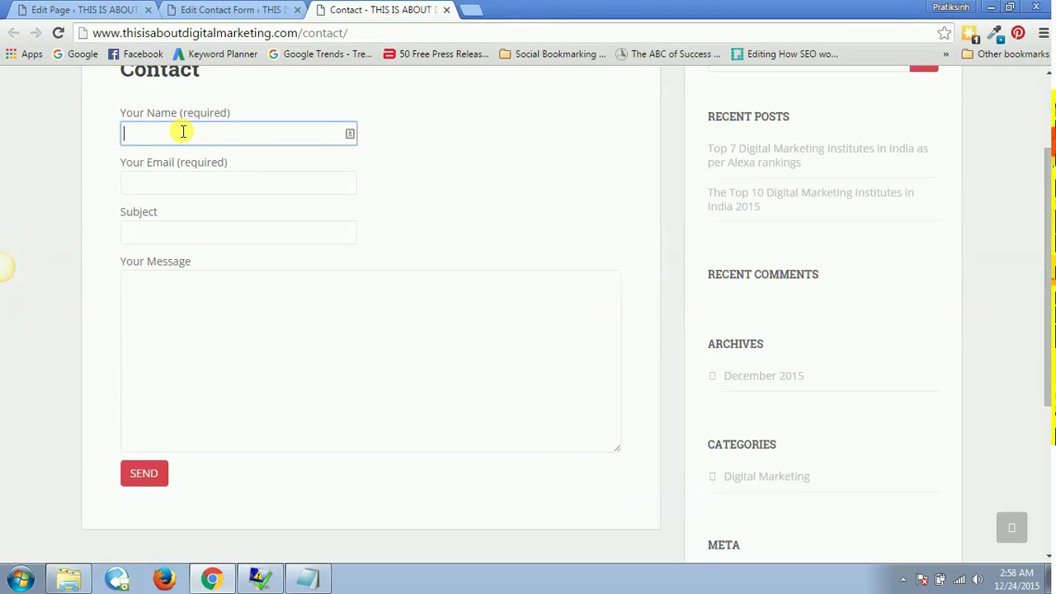
type("Pratiksinh")
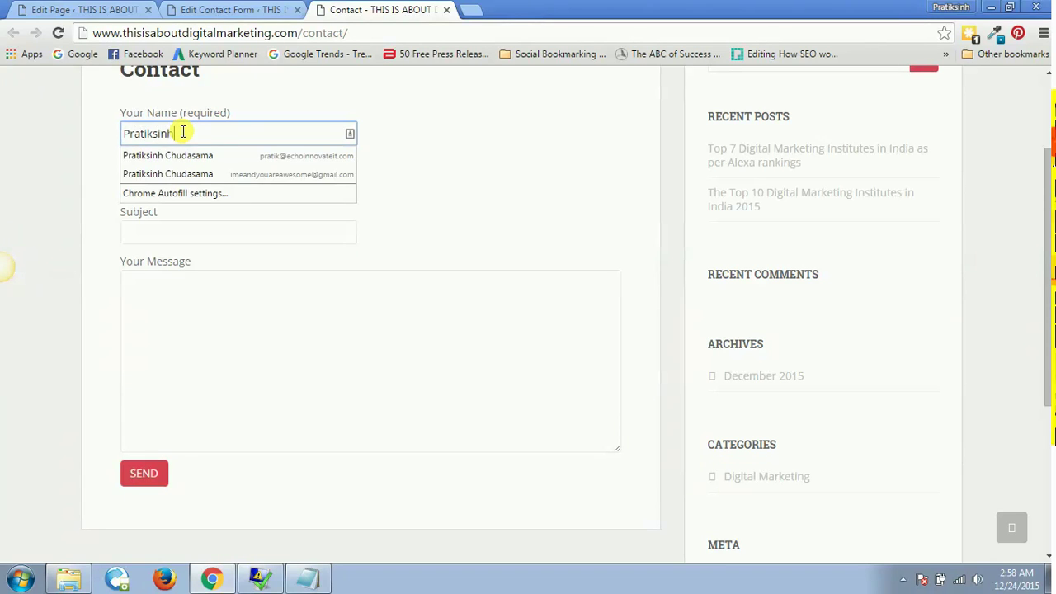
key("Tab")
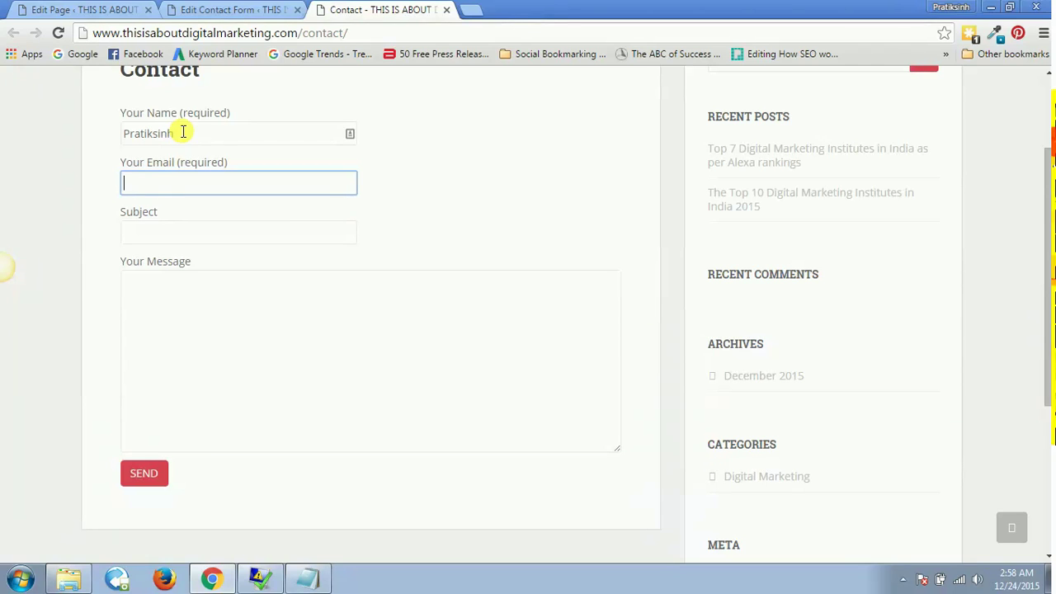
type("imeandyoua")
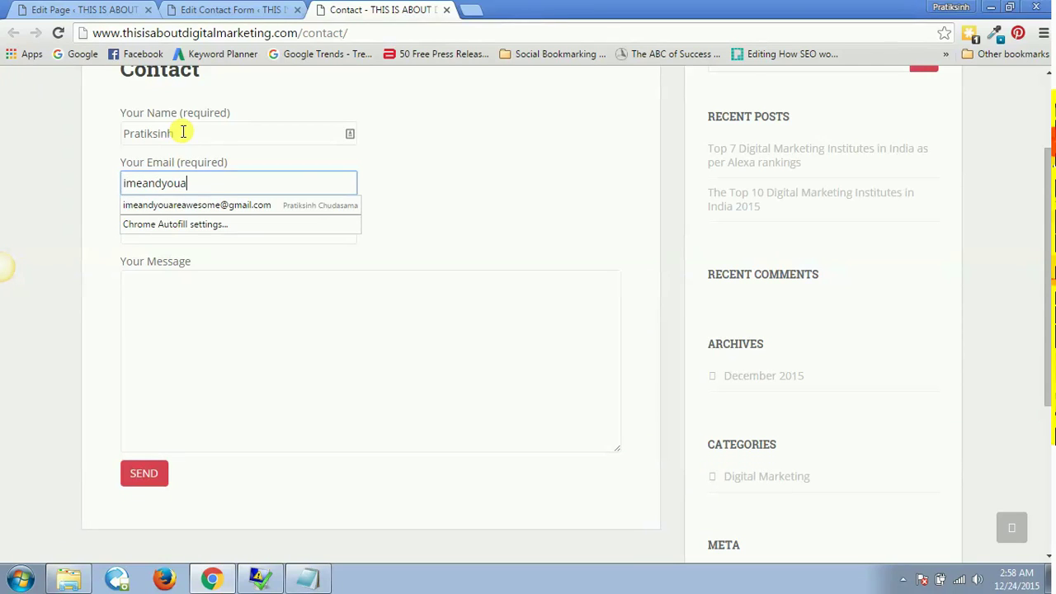
key("Down")
key("Return")
Enter "Test Subject" as the subject and "Test message" as the message, and send the form
key("Tab")
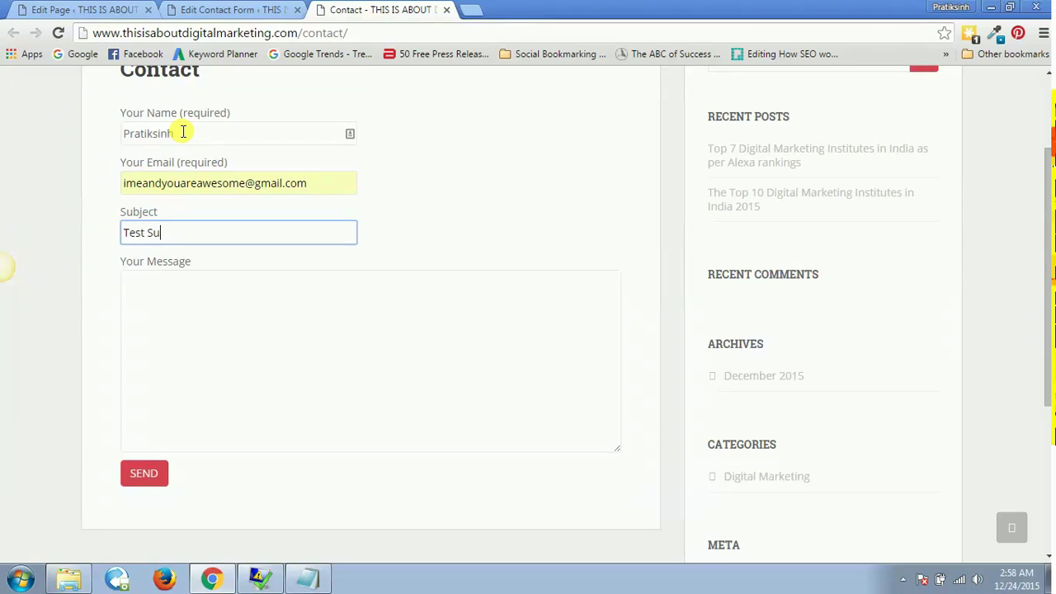
key("Tab")
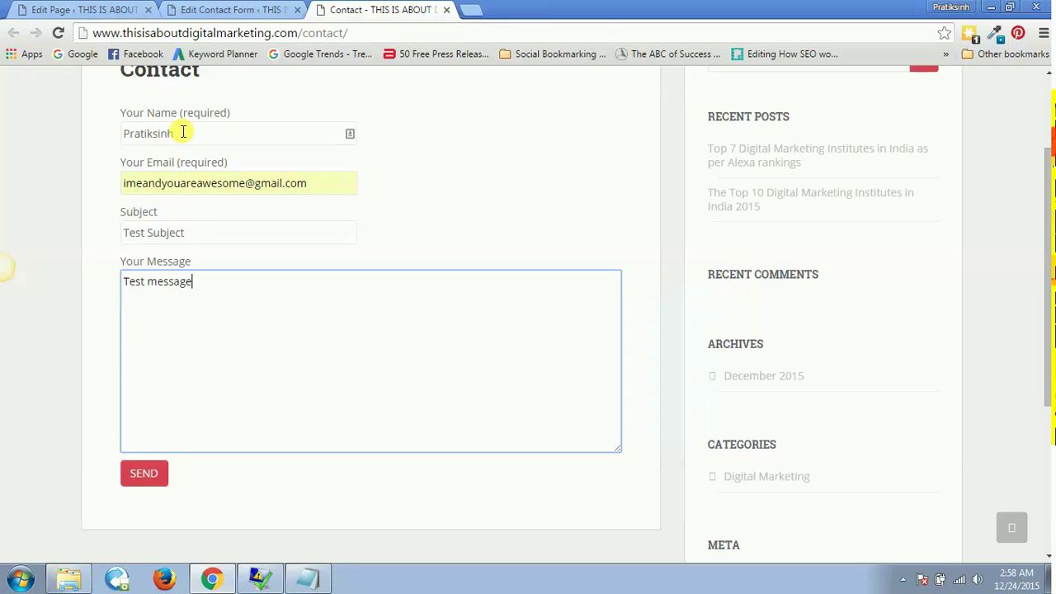
left_click(142, 477)
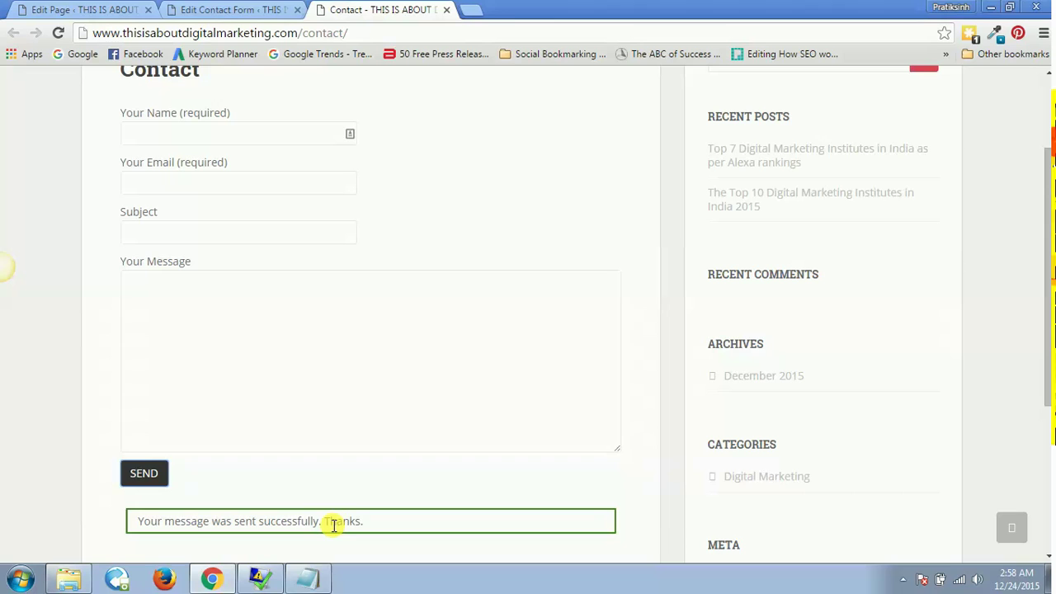
Compare the successful-sending message in Contact form 1's message settings with the confirmation shown on the Contact page
left_click(213, 10)
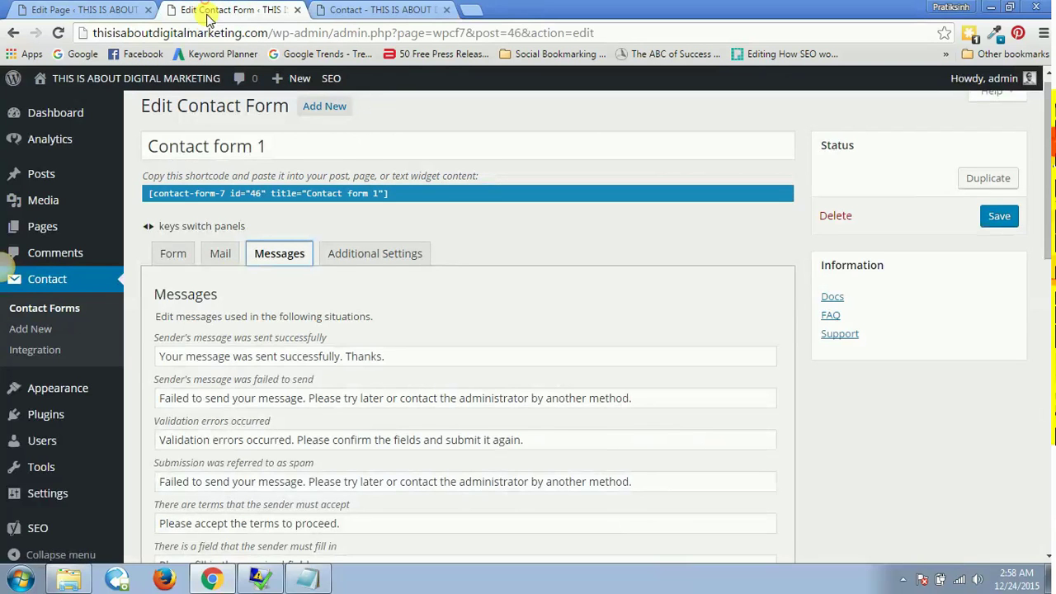
double_click(212, 356)
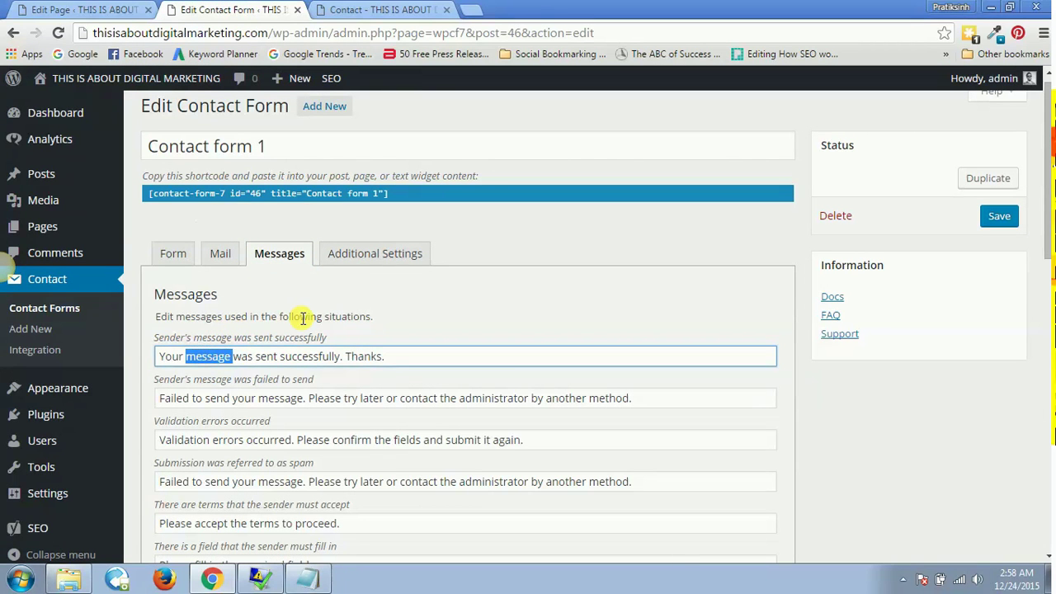
triple_click(274, 366)
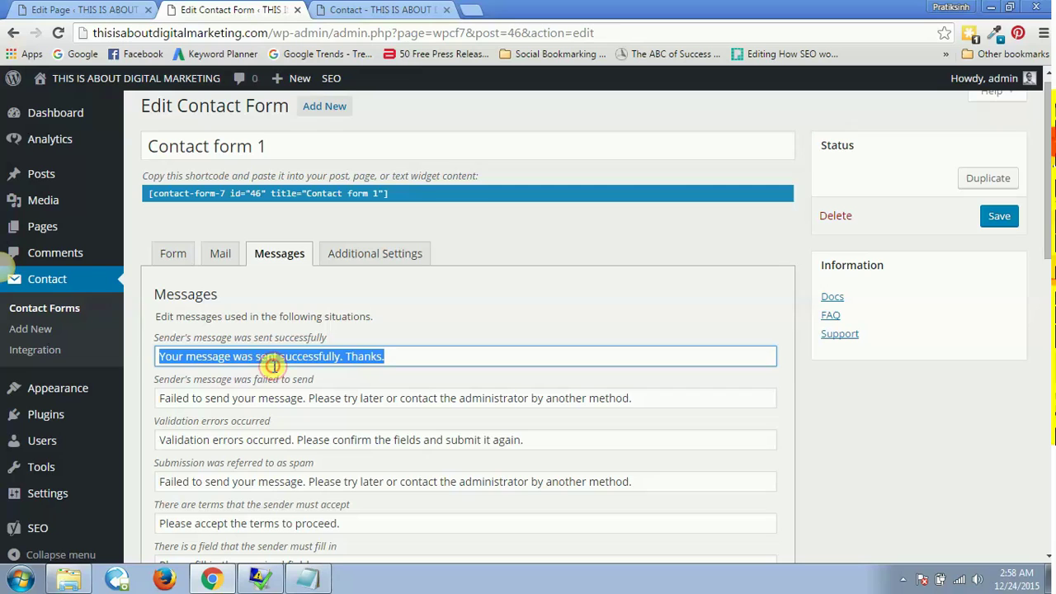
left_click(398, 356)
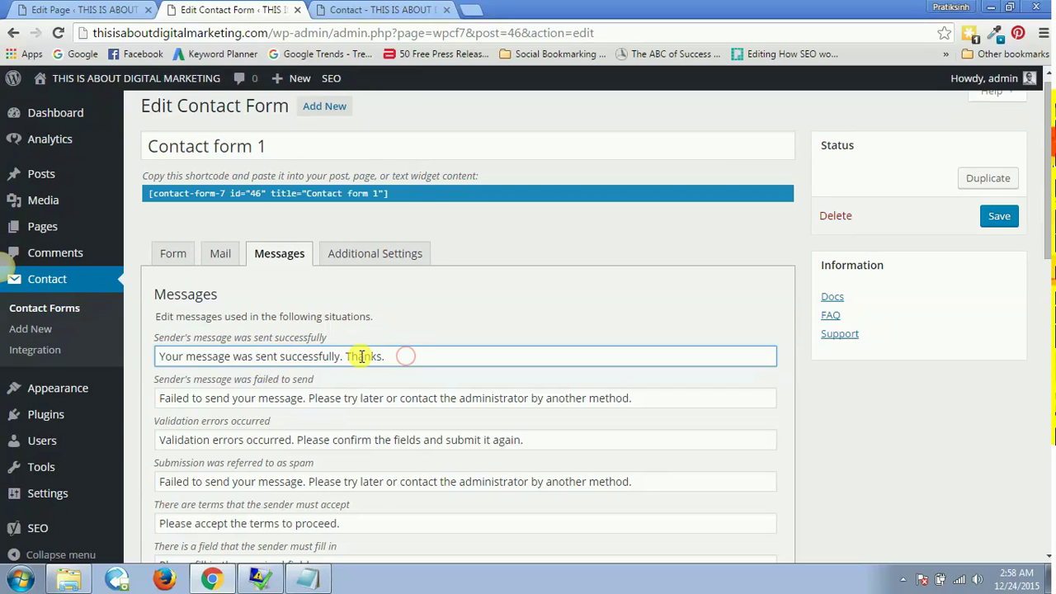
left_click(351, 10)
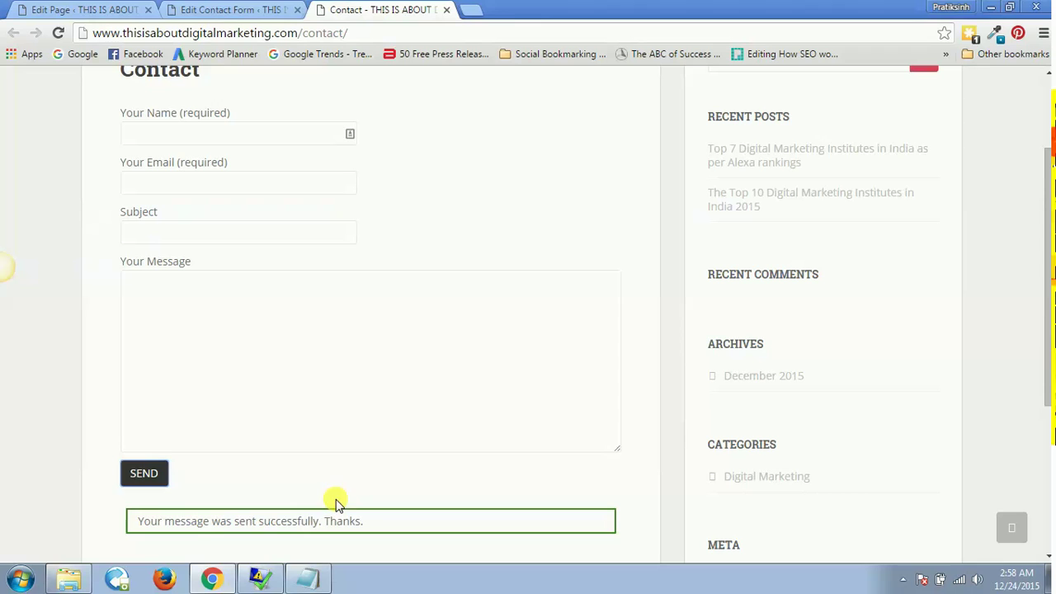
Review the other response messages of Contact form 1 down to the invalid telephone number message, and recheck the Contact page's confirmation
left_click(242, 11)
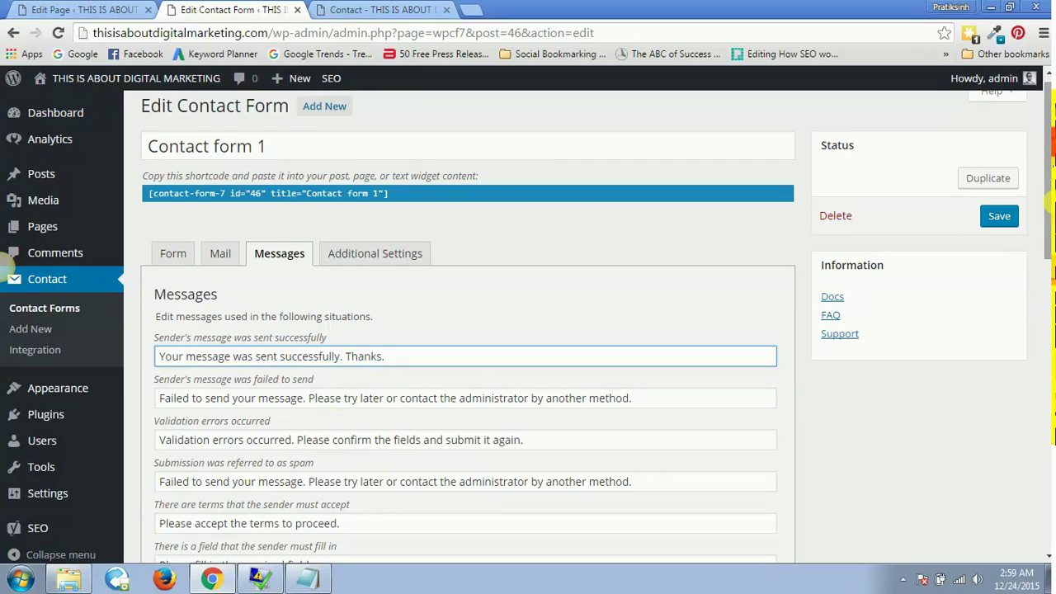
left_click_drag(1050, 140, 1049, 413)
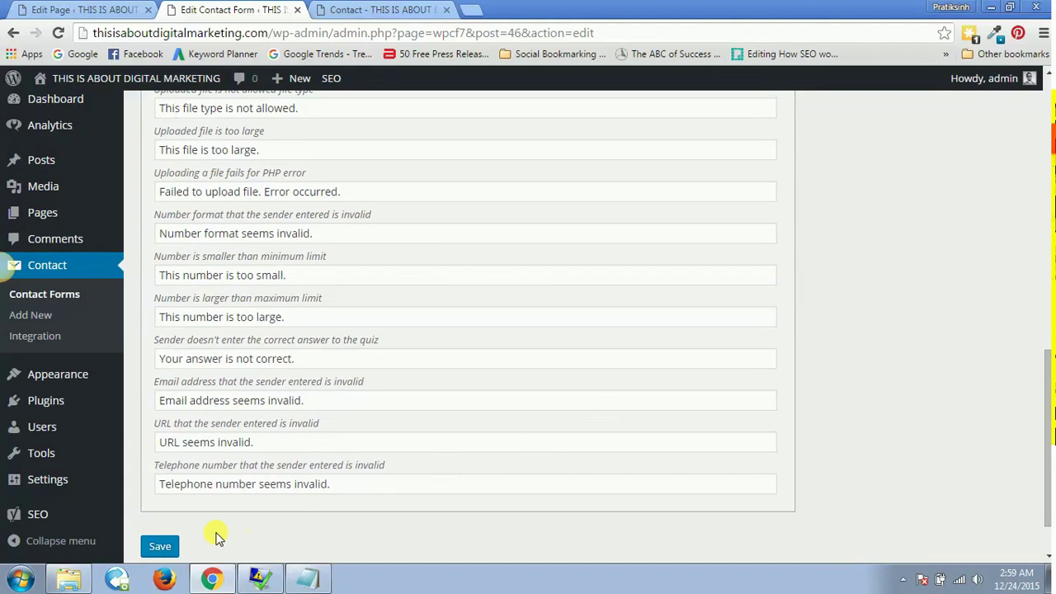
scroll(1050, 472, "up", 10)
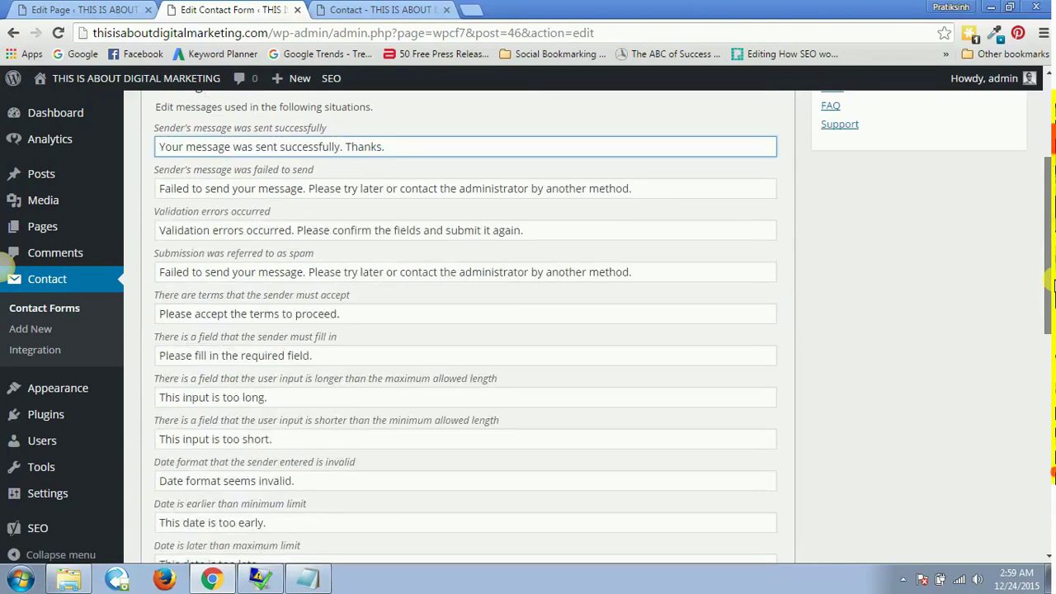
left_click(380, 9)
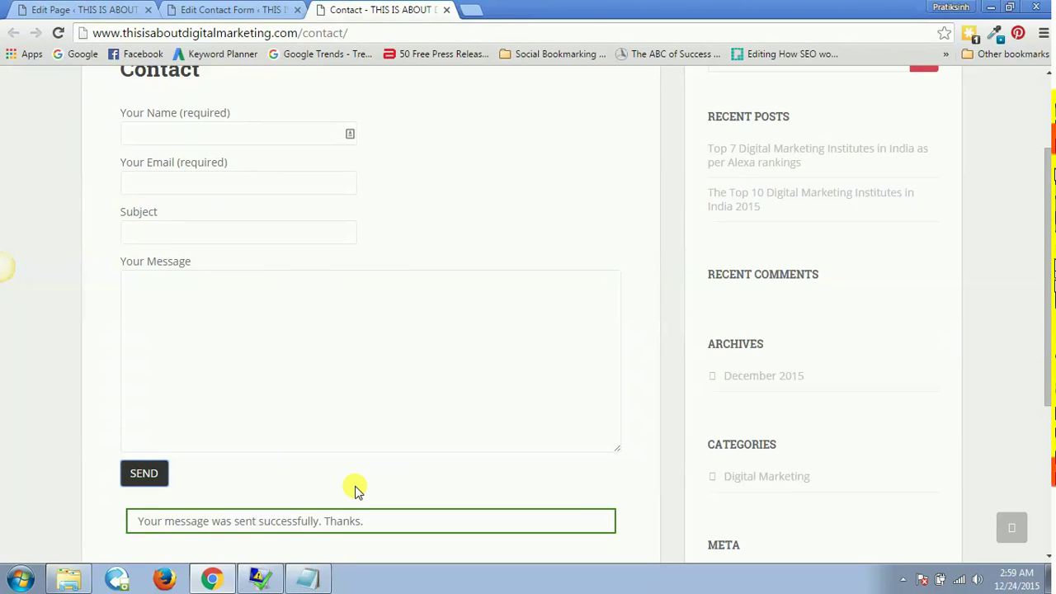
left_click(221, 10)
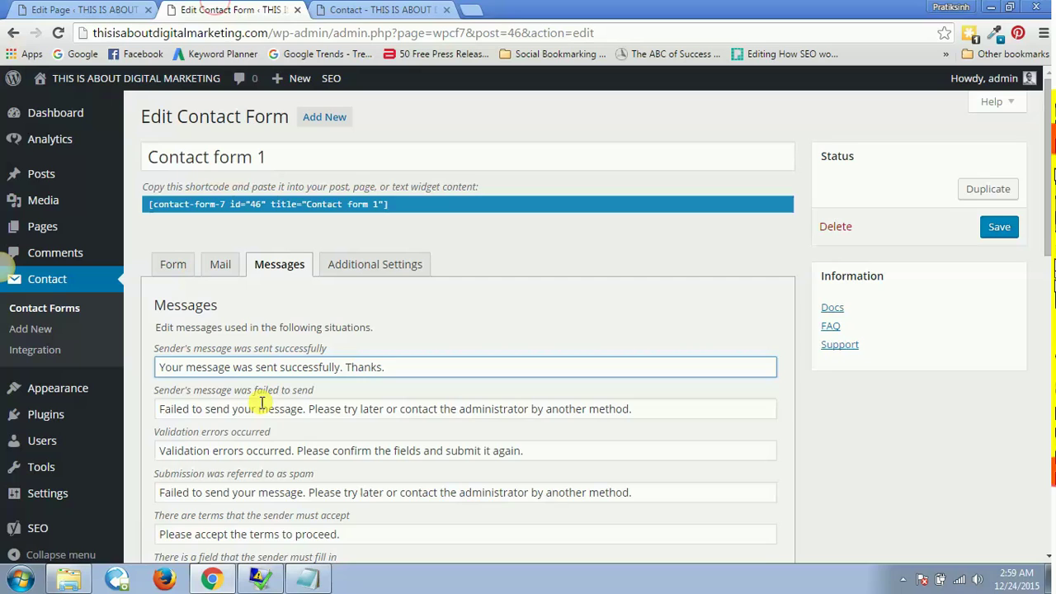
Check the recipient in Contact form 1's mail settings and open the Gmail inbox in a new browser tab
left_click(220, 266)
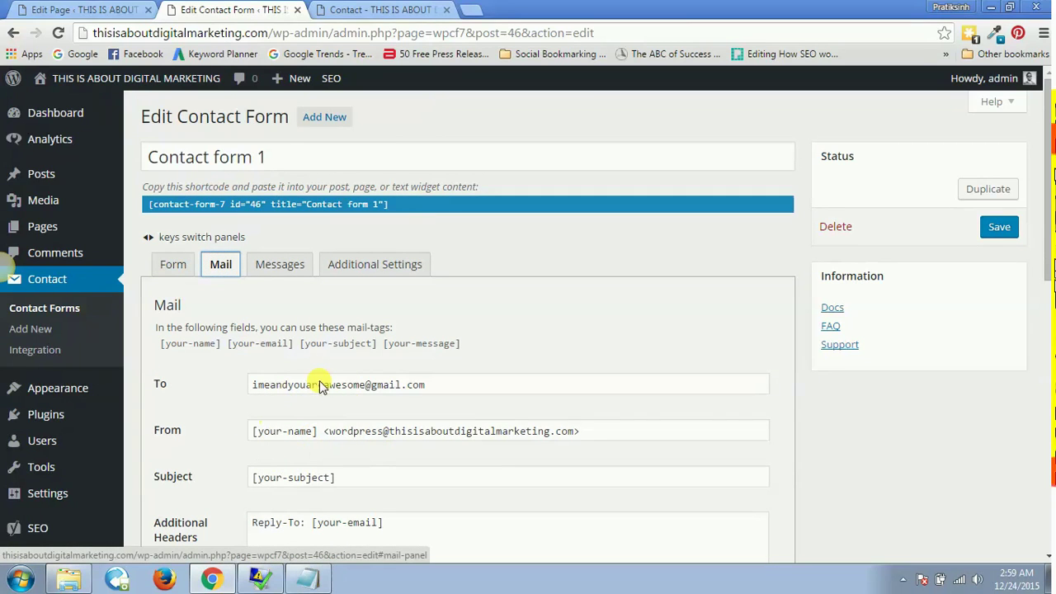
left_click(471, 9)
type("gmail")
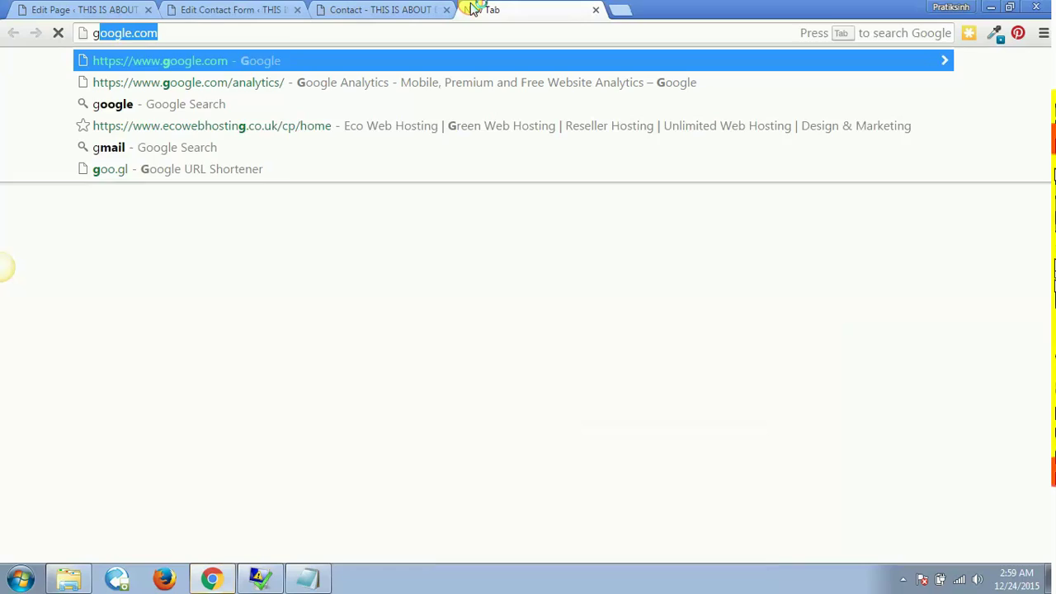
key("Return")
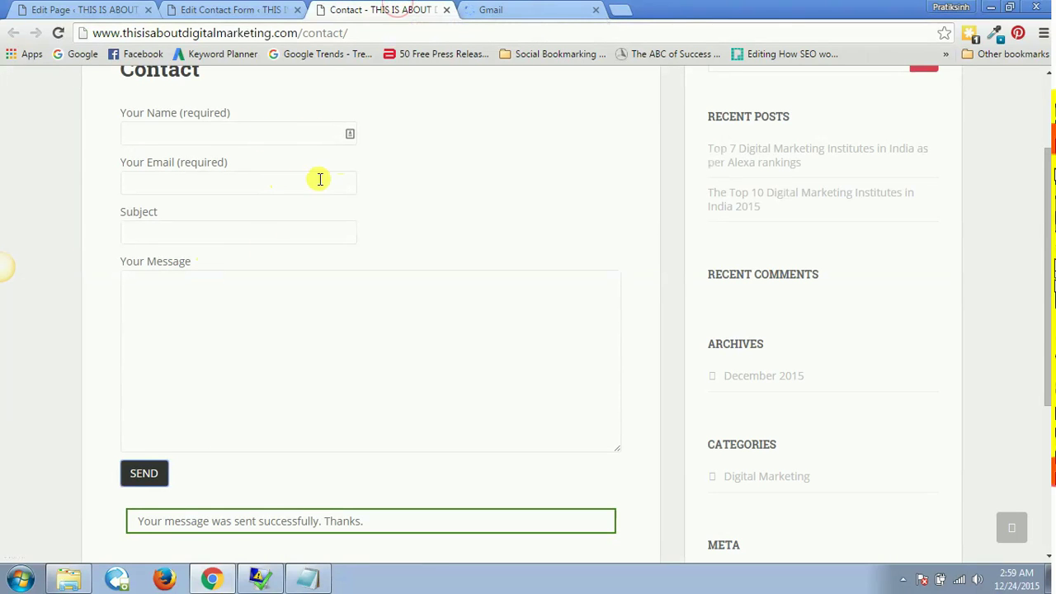
left_click(495, 10)
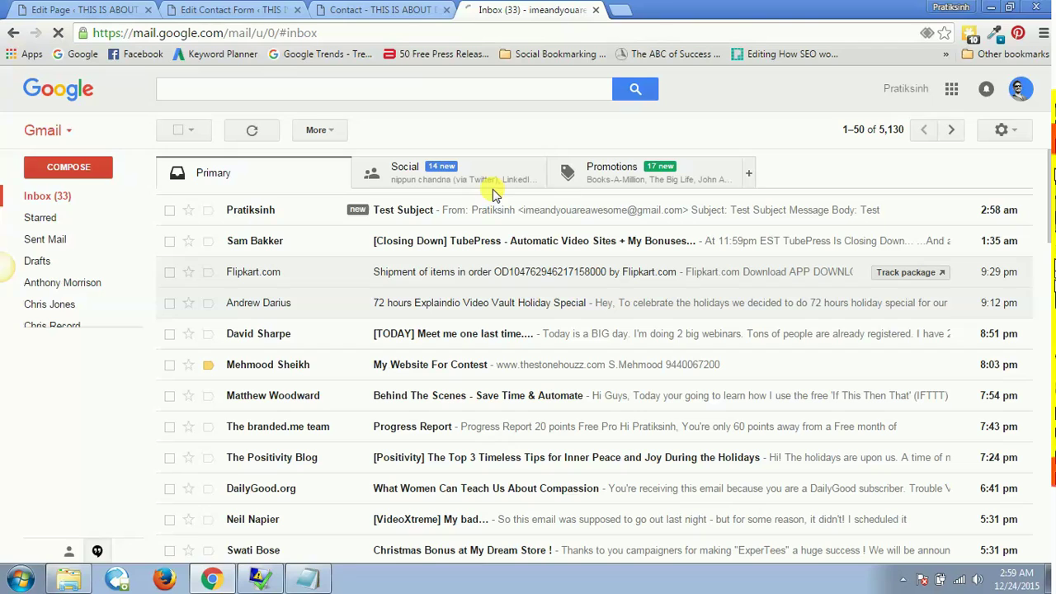
Check the Contact page and the inbox again, and highlight the recipient address in Contact form 1's mail settings
left_click(380, 8)
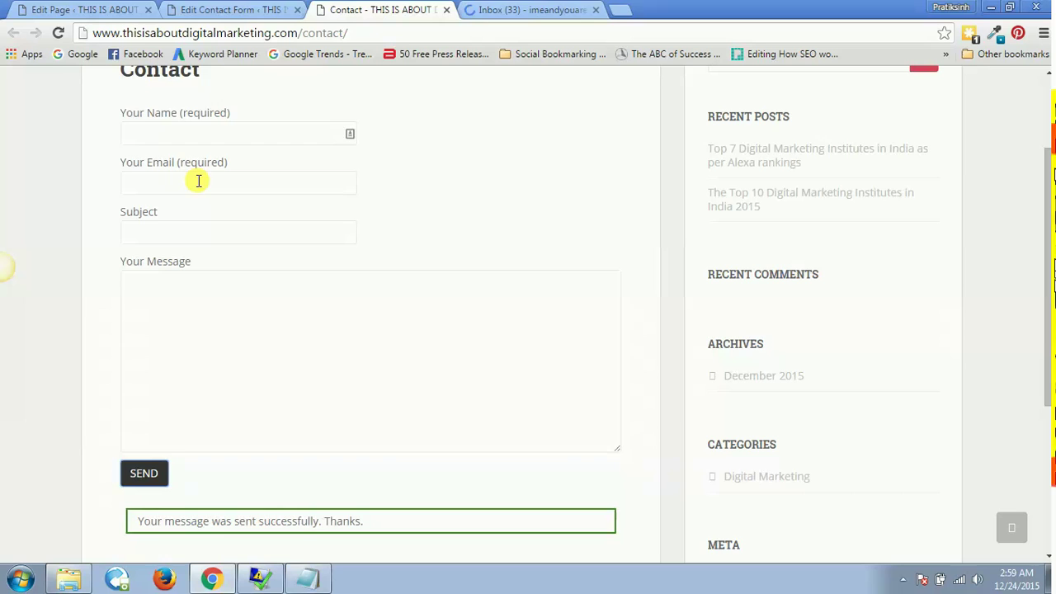
left_click(520, 9)
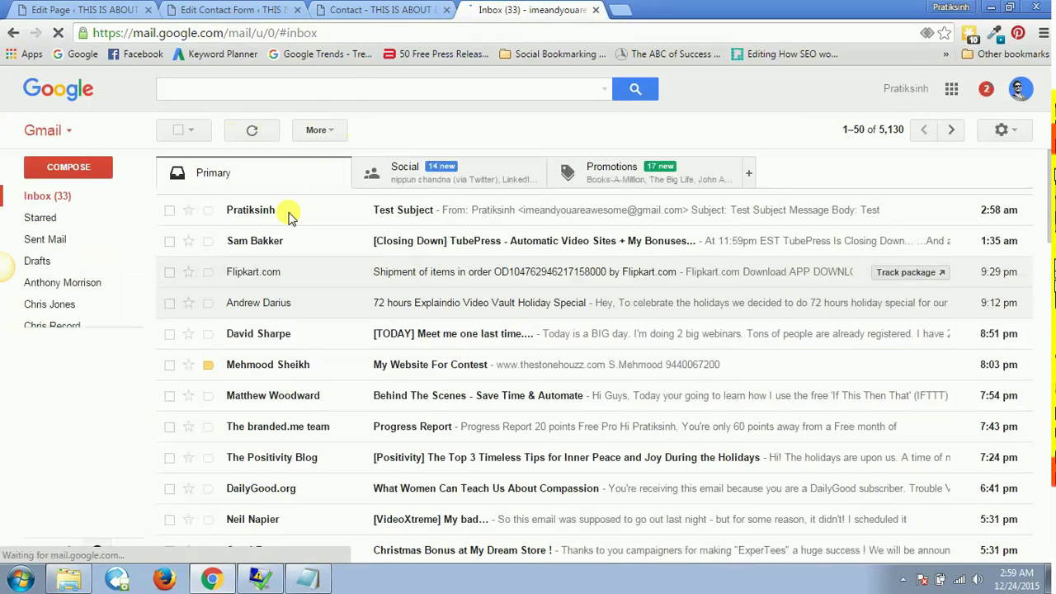
left_click(417, 9)
left_click(252, 9)
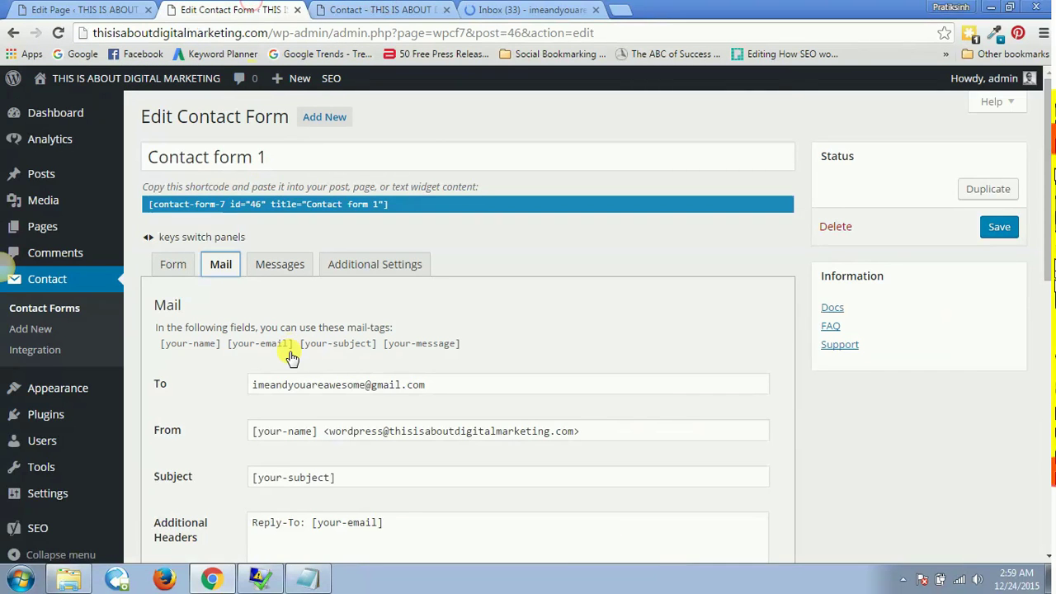
triple_click(294, 384)
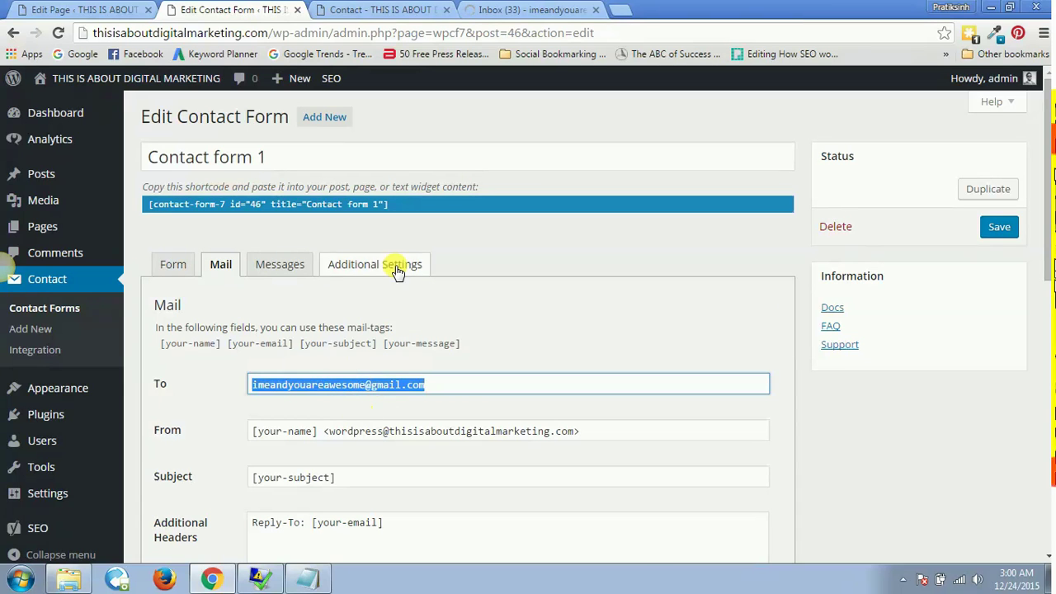
Compare the inbox with the form's recipient setting, read the received "Test Subject" email, and return to the Contact page
left_click(528, 10)
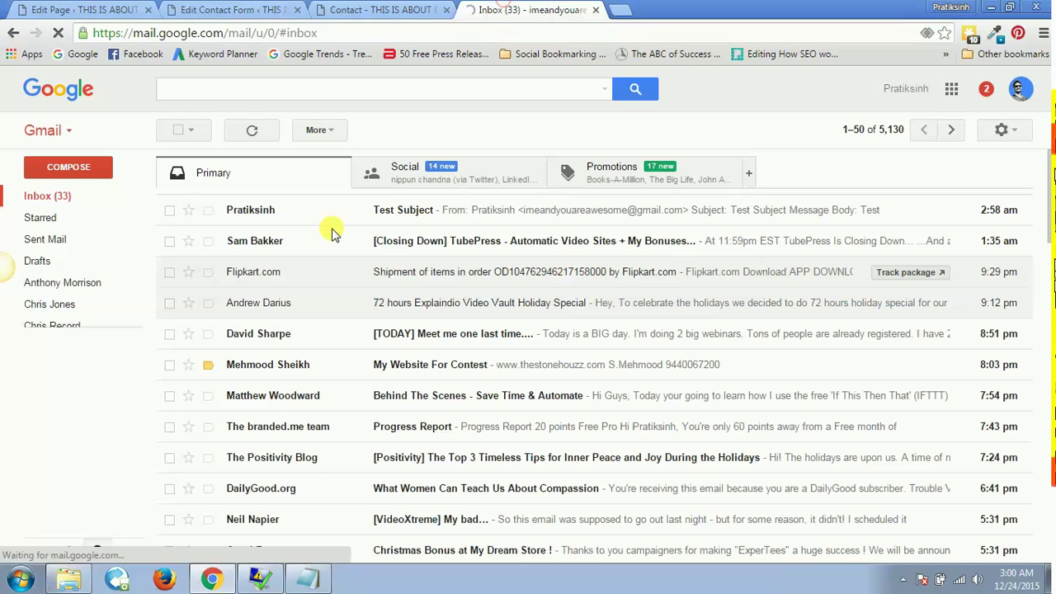
left_click(247, 10)
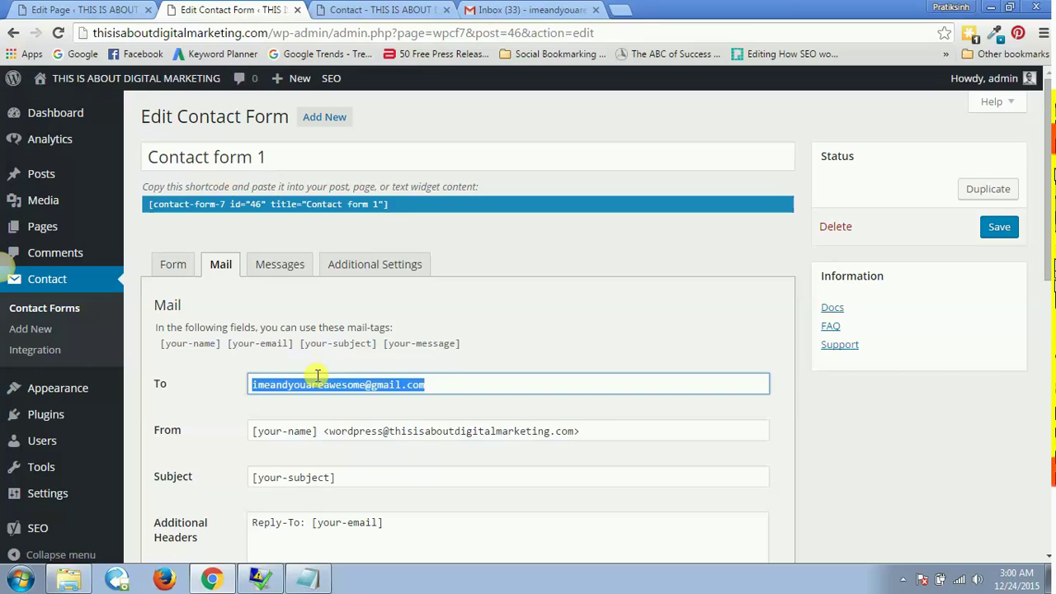
left_click(512, 10)
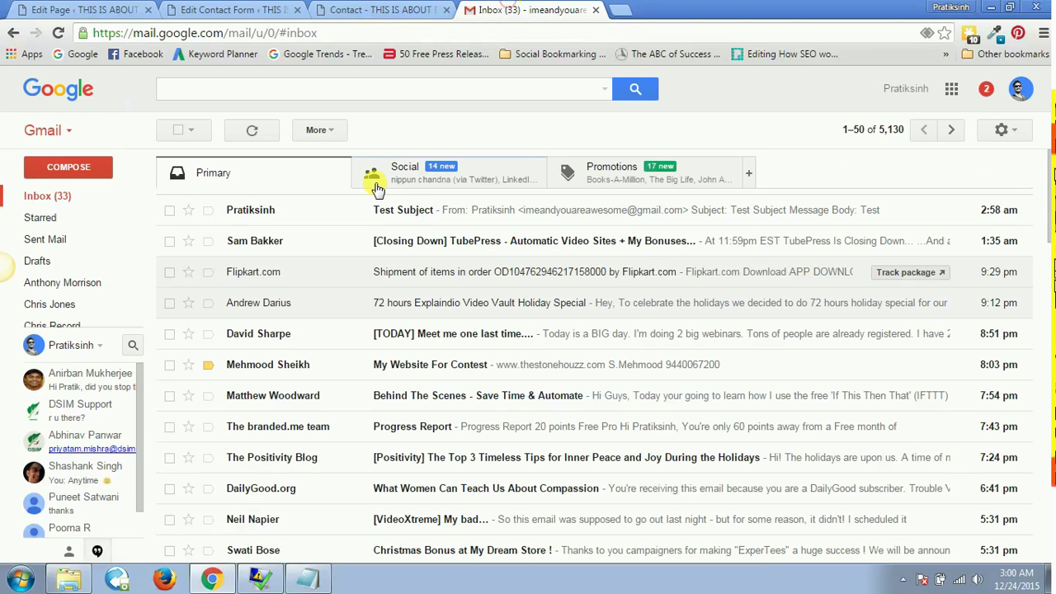
left_click(427, 216)
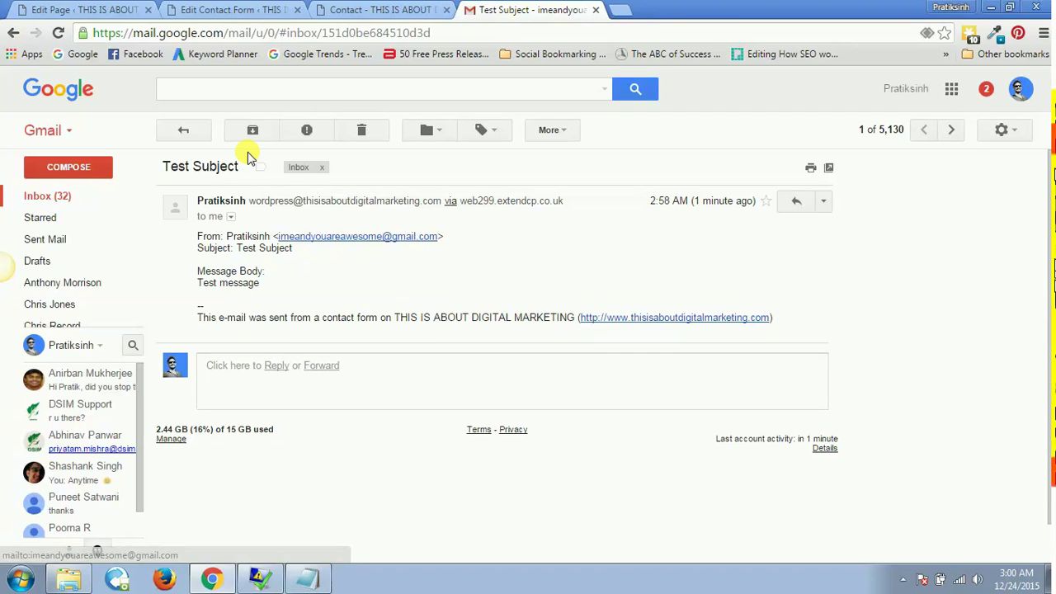
left_click(360, 9)
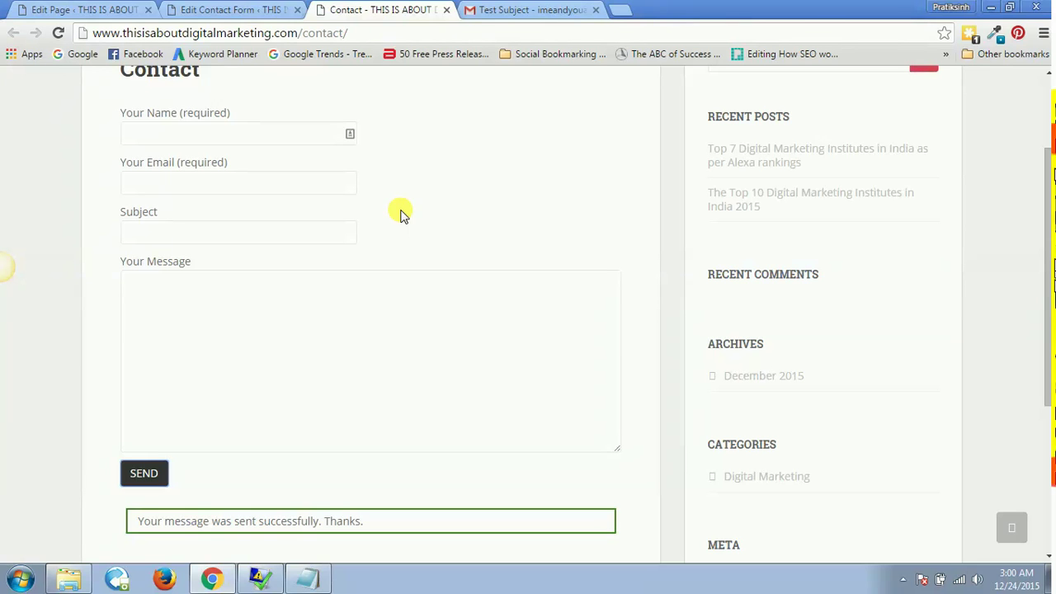
left_click(906, 581)
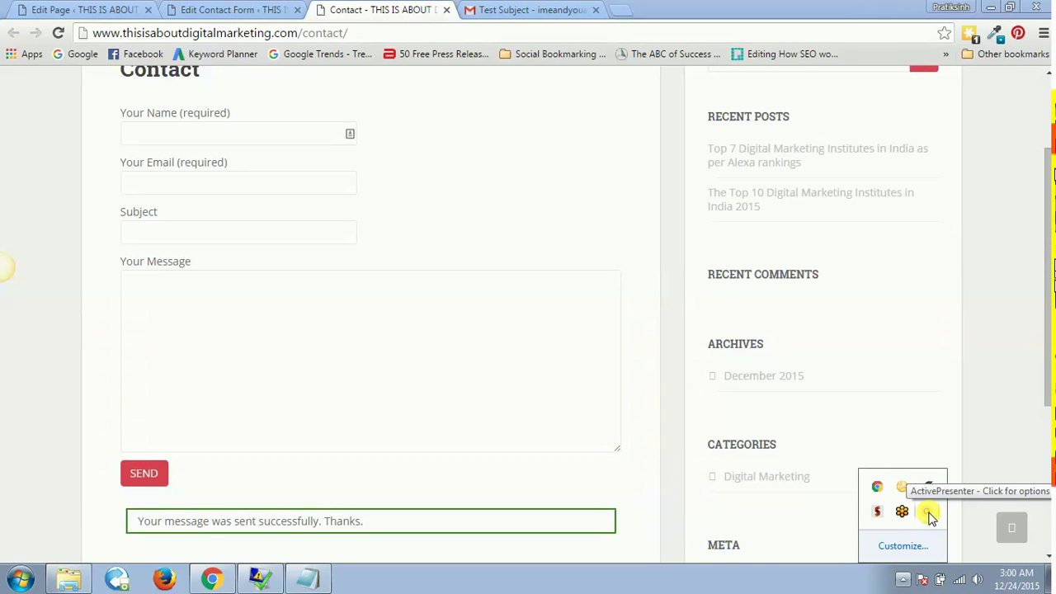